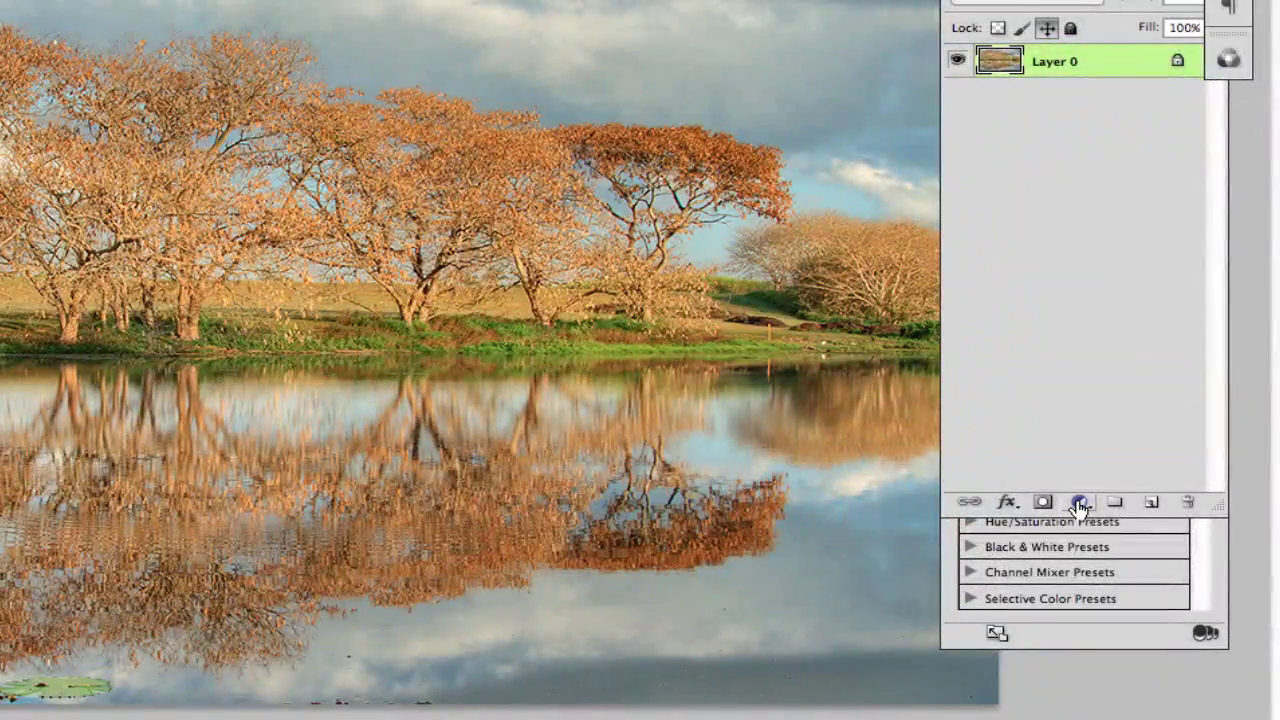
Step: Add a Black & White adjustment layer above the landscape photo and set its blend mode to Soft Light
{"action": "left_click", "coordinate": [1080, 503]}
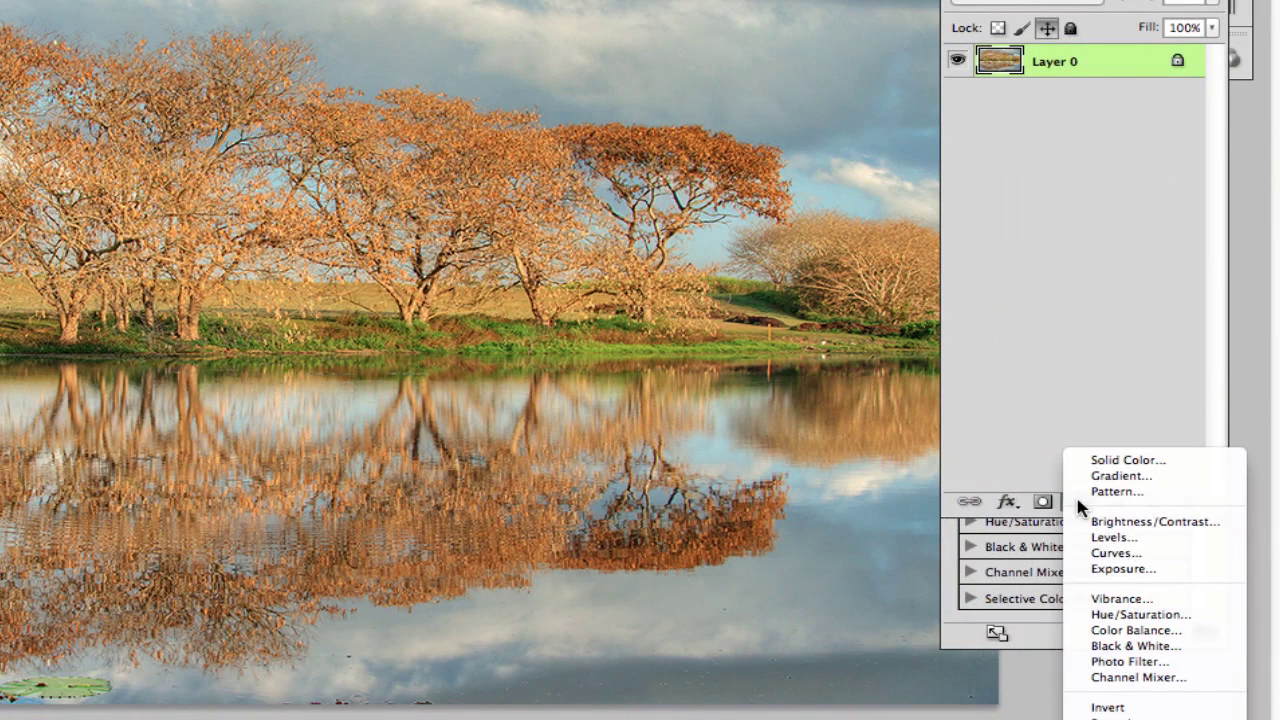
{"action": "left_click", "coordinate": [1107, 648]}
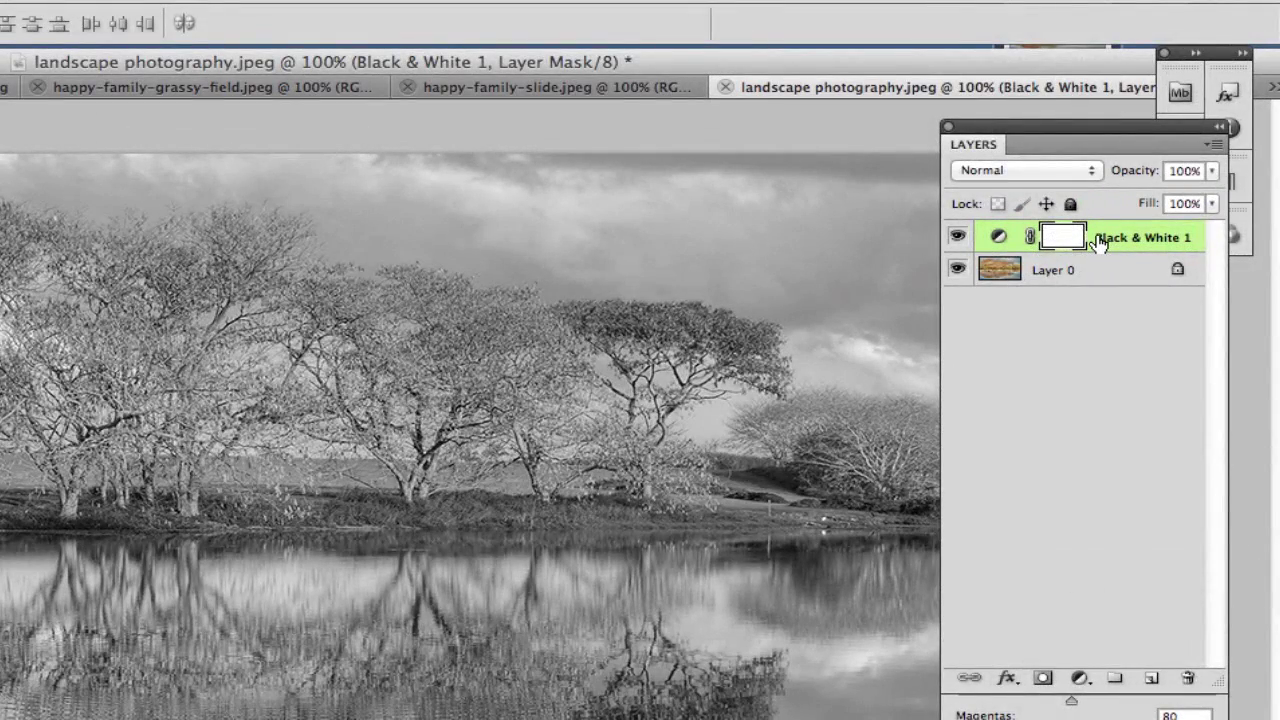
{"action": "left_click", "coordinate": [1020, 177]}
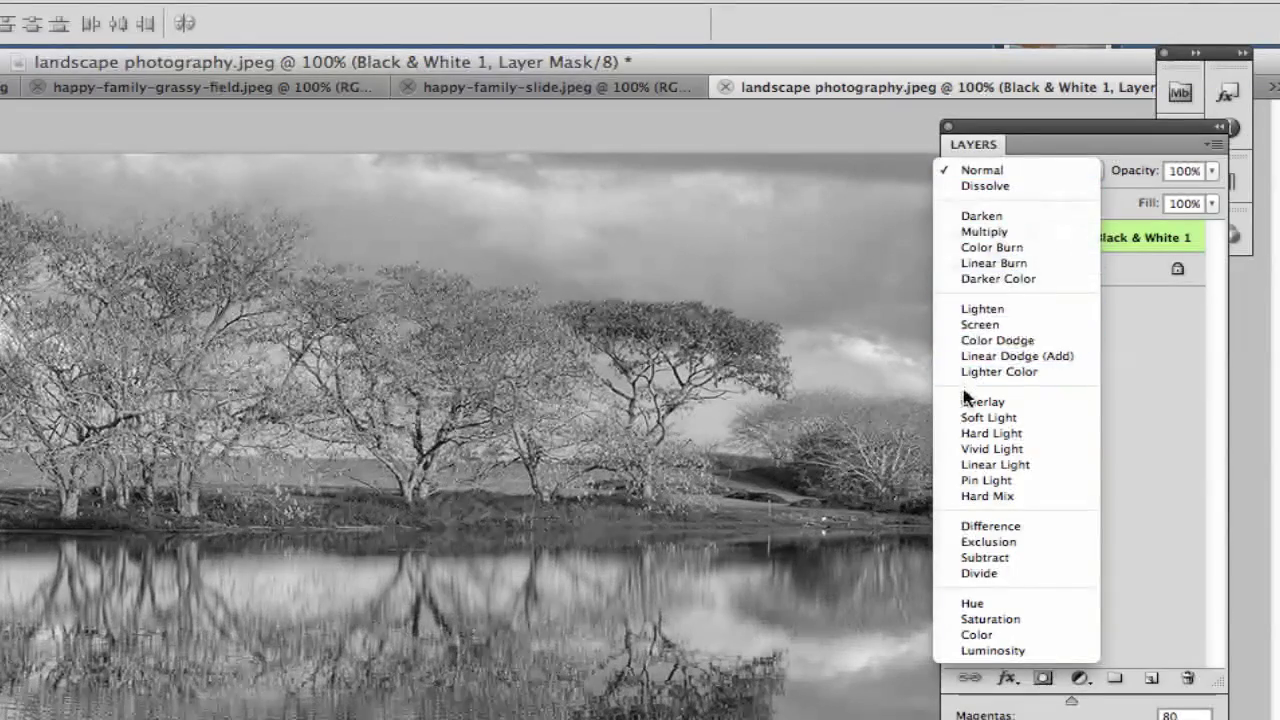
{"action": "left_click", "coordinate": [980, 418]}
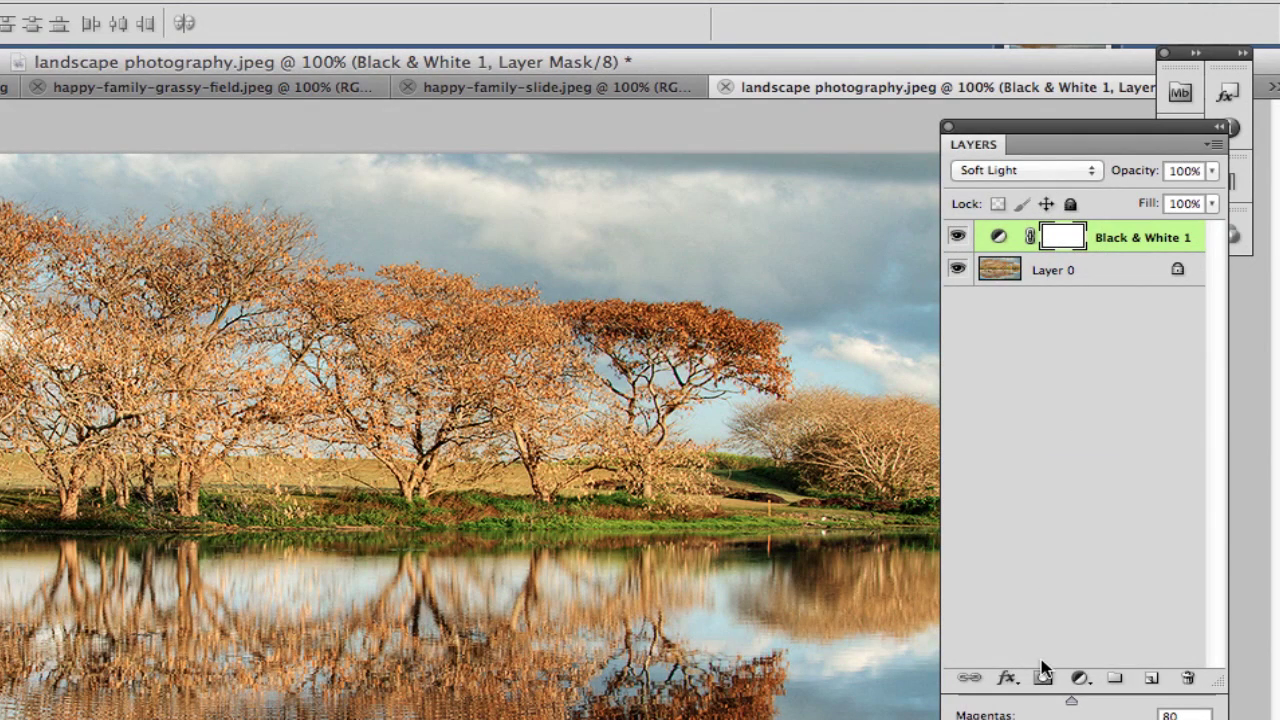
Step: Brighten the sky and the trees with the Black & White on-image adjustment, setting Cyans to 77 and Yellows to 146
{"action": "left_click", "coordinate": [1045, 700]}
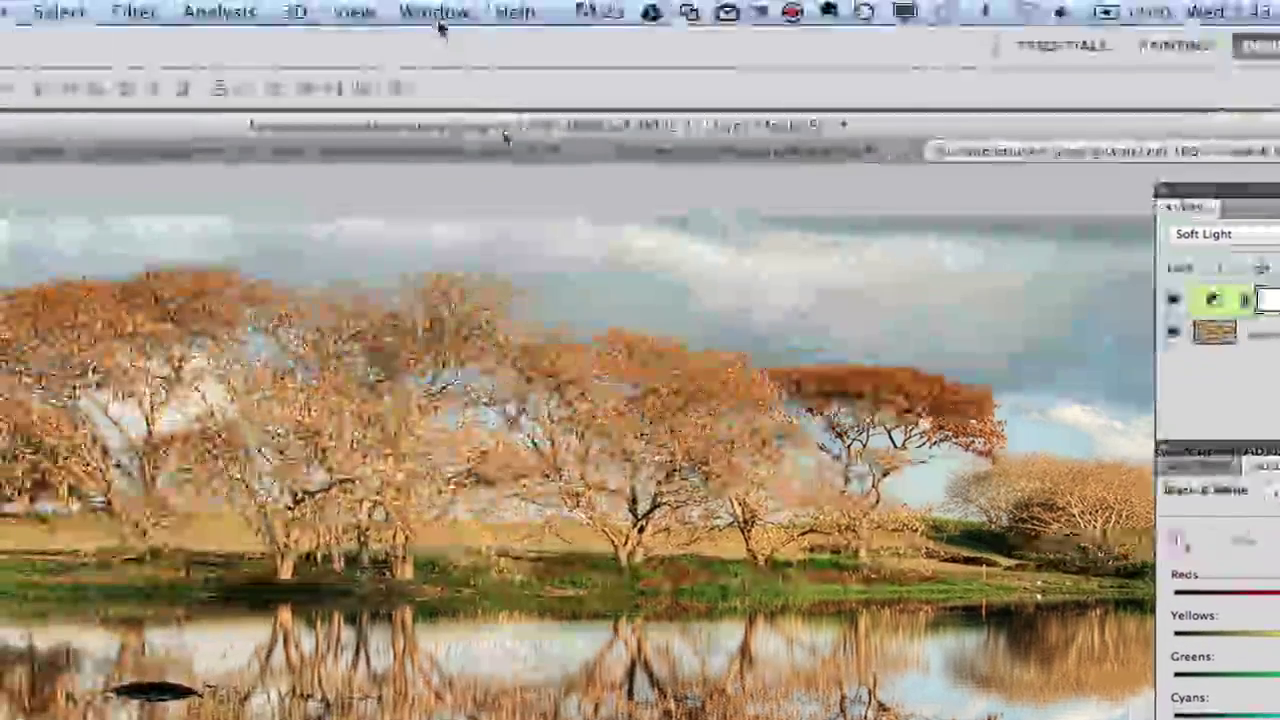
{"action": "left_click", "coordinate": [434, 11]}
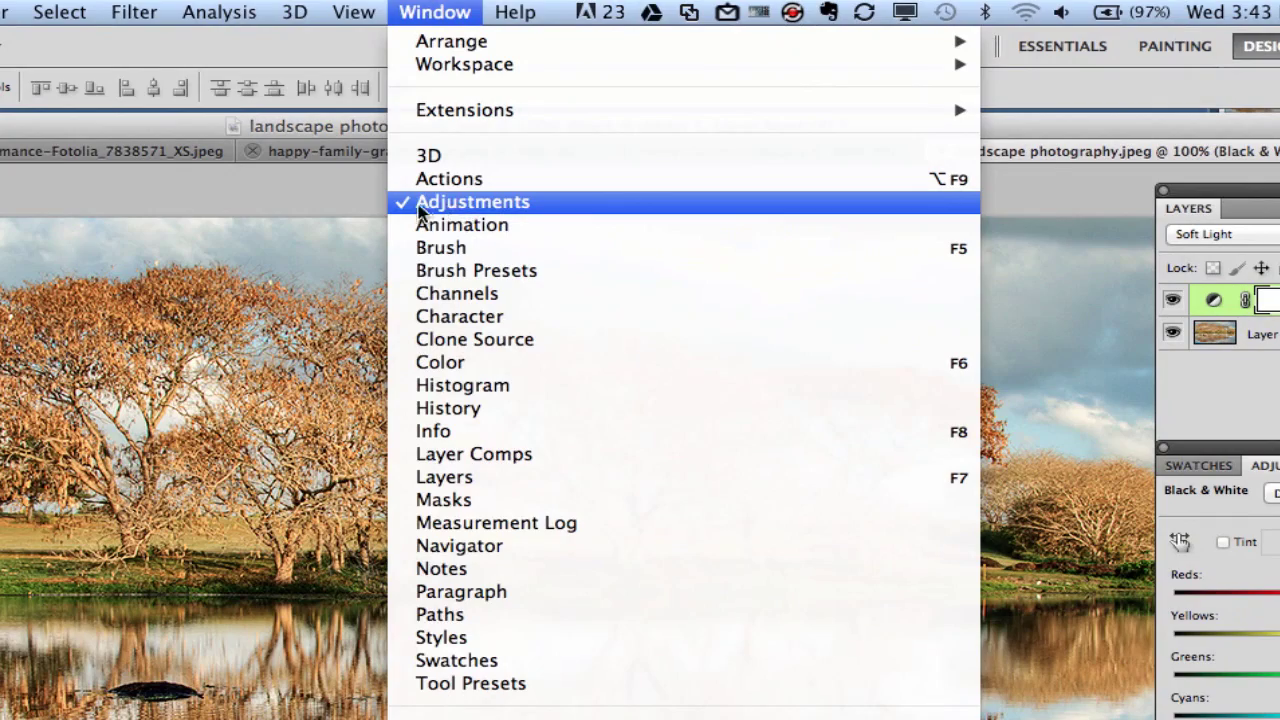
{"action": "left_click", "coordinate": [1258, 568]}
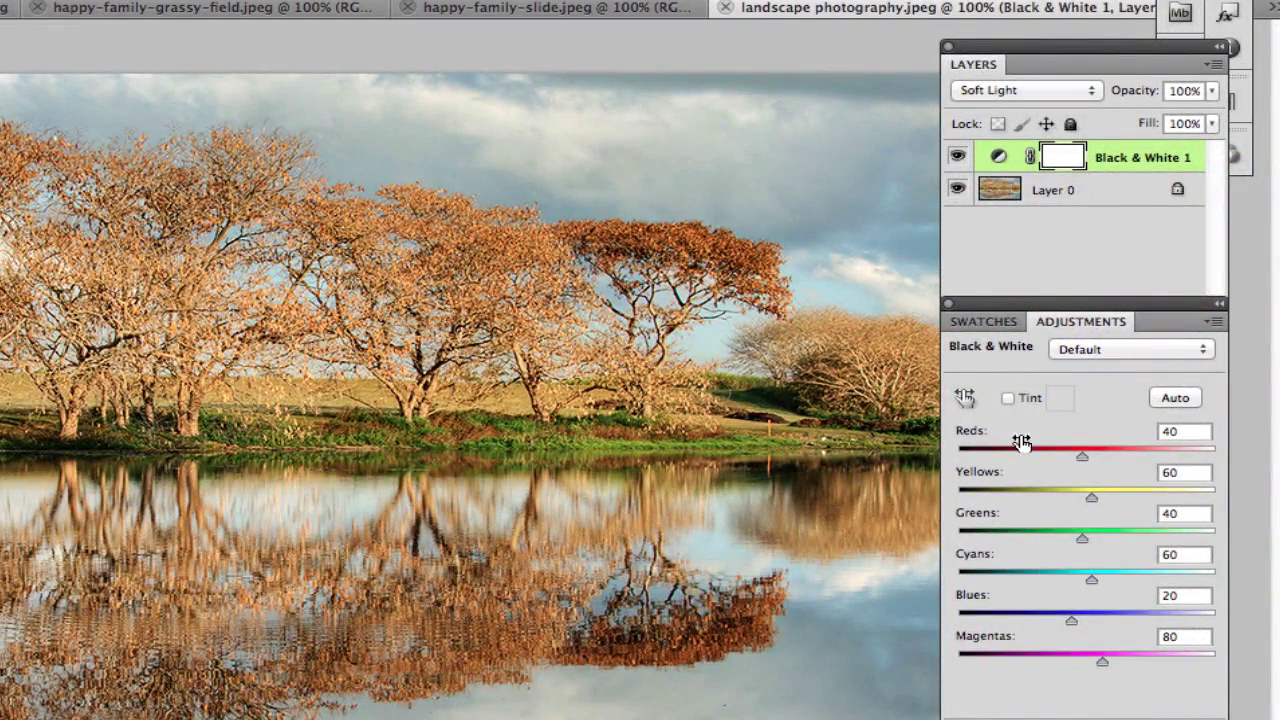
{"action": "left_click", "coordinate": [963, 400]}
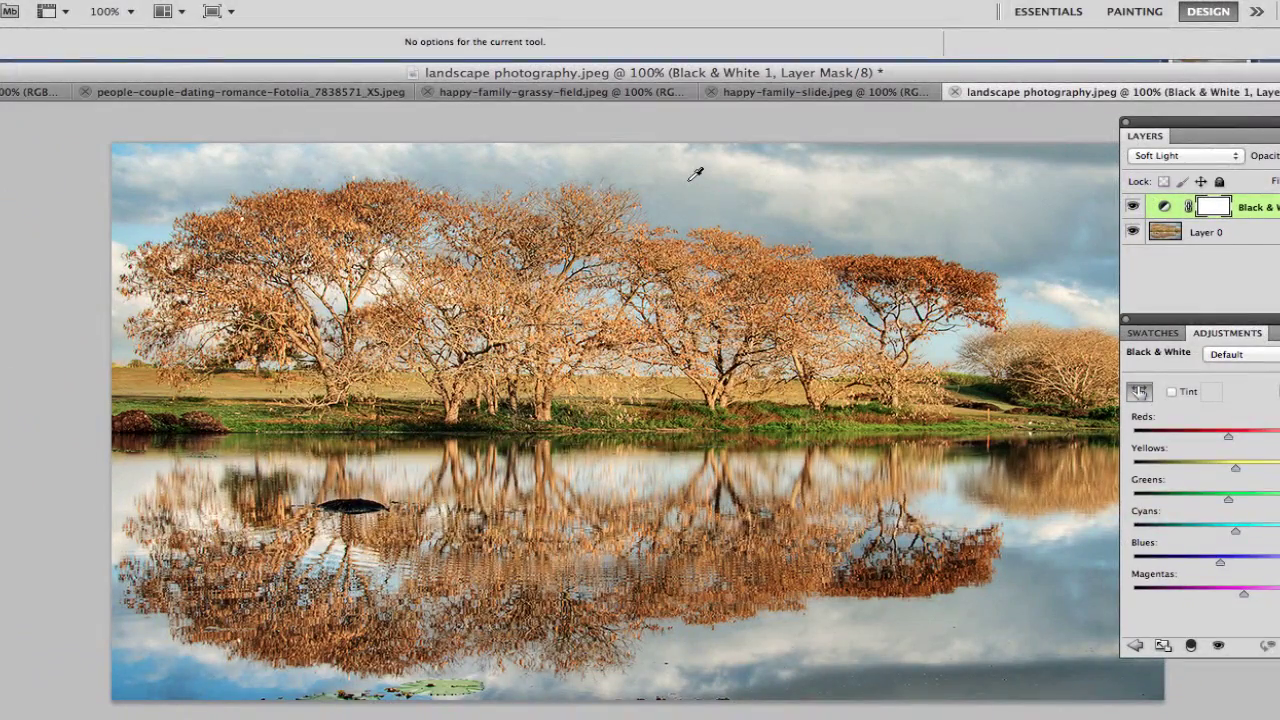
{"action": "left_click_drag", "start_coordinate": [703, 186], "coordinate": [712, 210]}
{"action": "left_click_drag", "start_coordinate": [476, 304], "coordinate": [583, 320]}
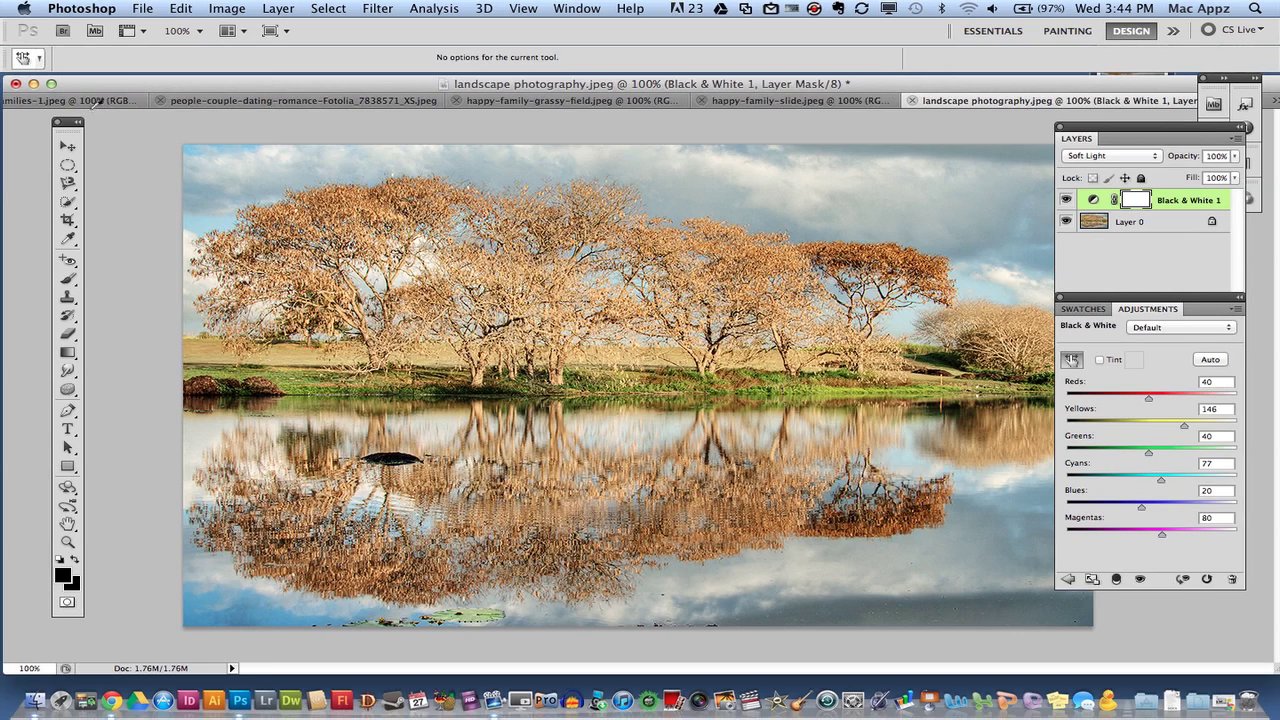
Step: Switch to families-1.jpeg and convert its Background into a regular layer with the default settings
{"action": "left_click", "coordinate": [97, 101]}
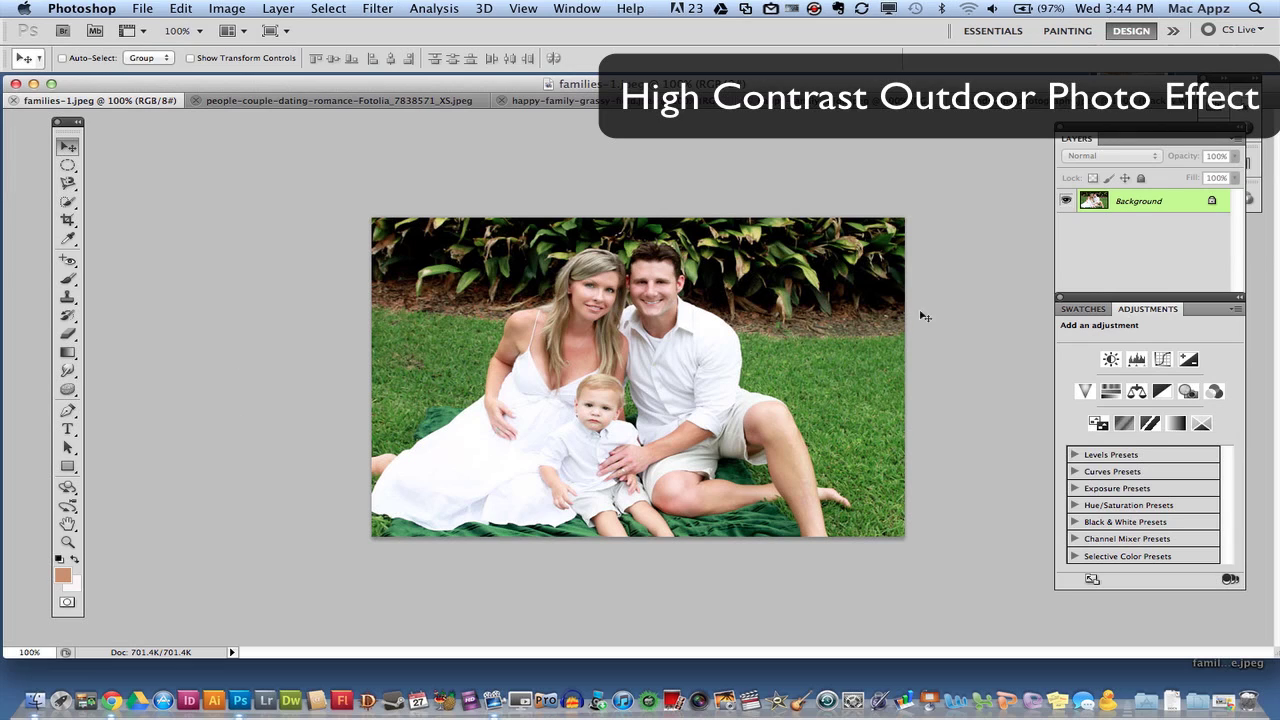
{"action": "right_click", "coordinate": [1122, 206]}
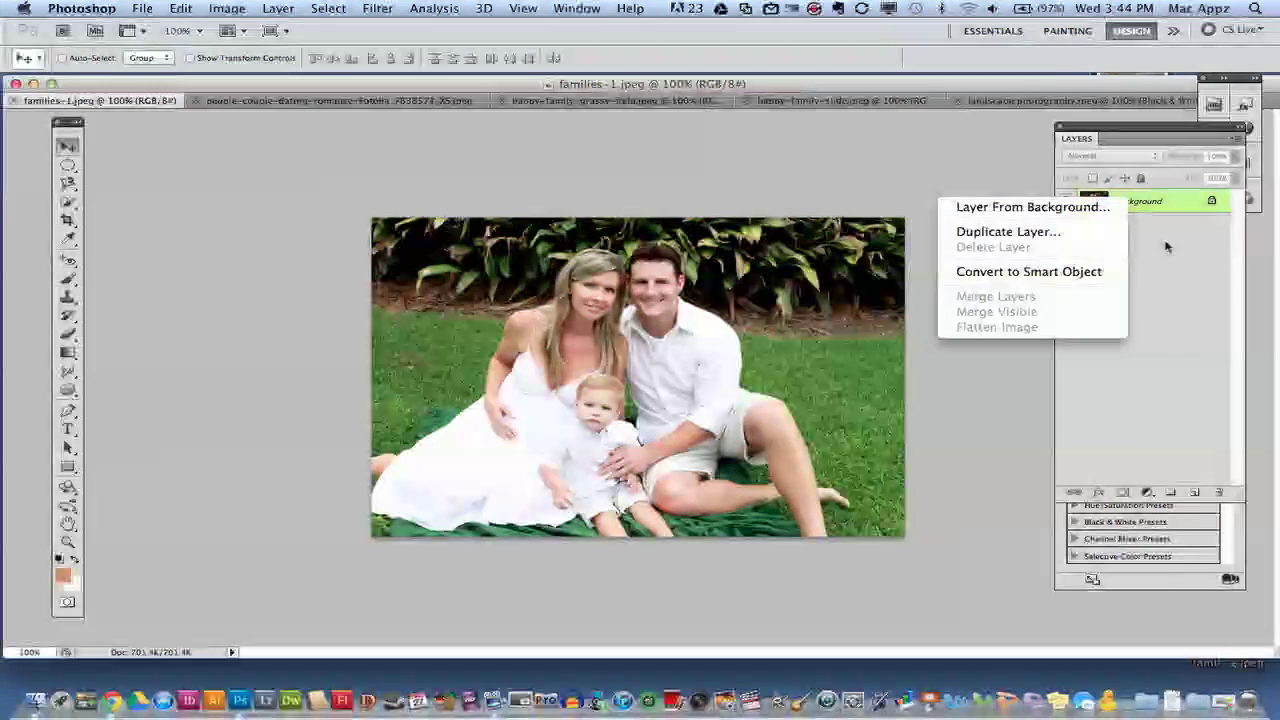
{"action": "left_click", "coordinate": [1130, 204]}
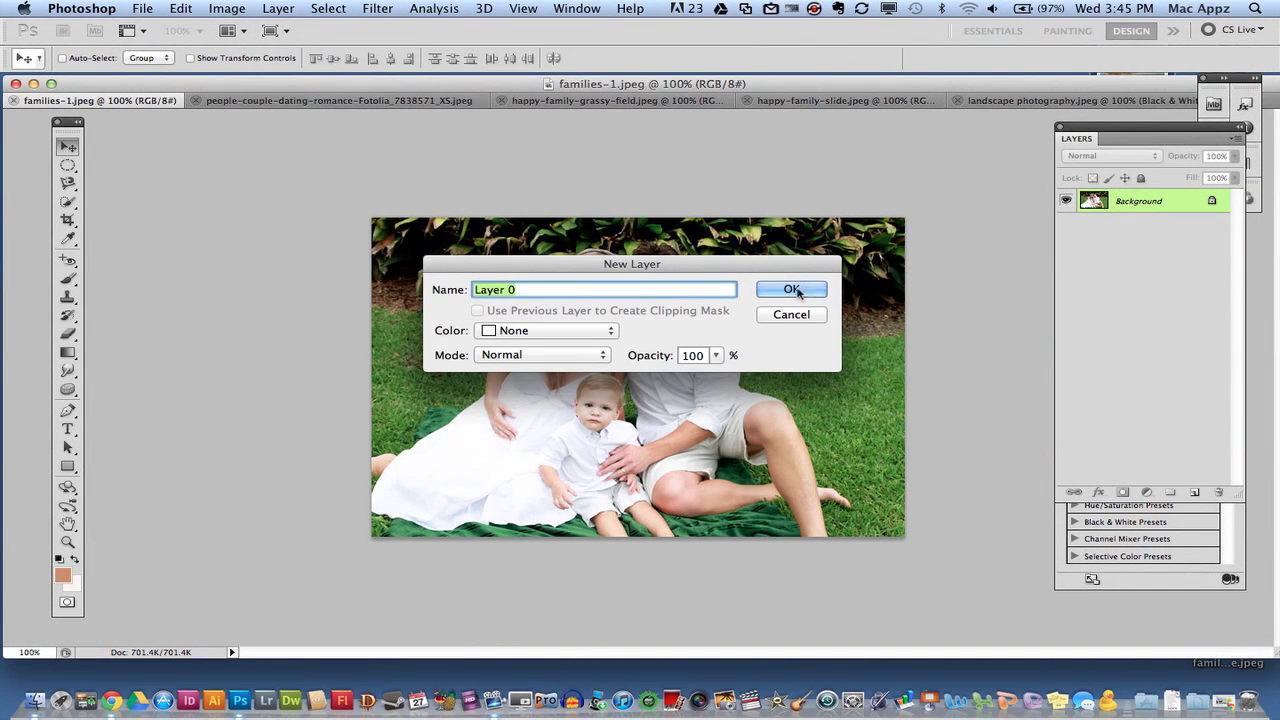
{"action": "left_click", "coordinate": [792, 290]}
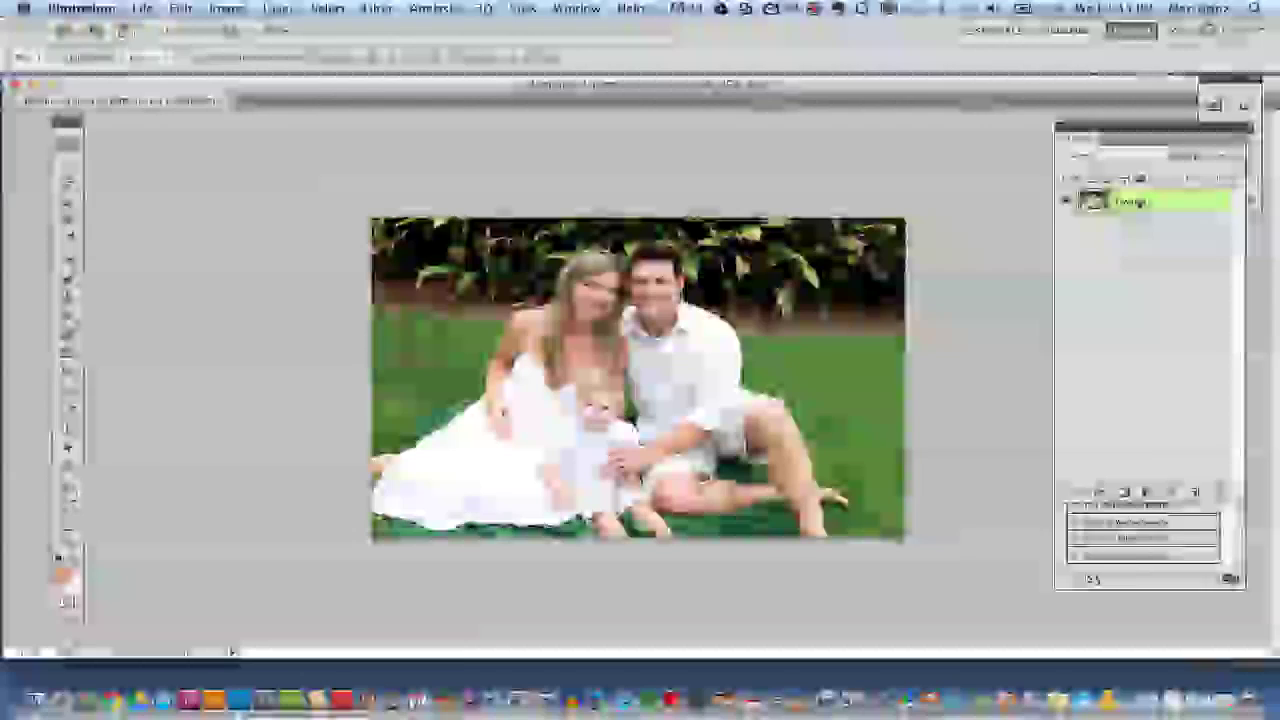
Step: Give the family photo layer a Color Overlay effect with Exclusion blend mode and 24% opacity
{"action": "right_click", "coordinate": [1137, 204]}
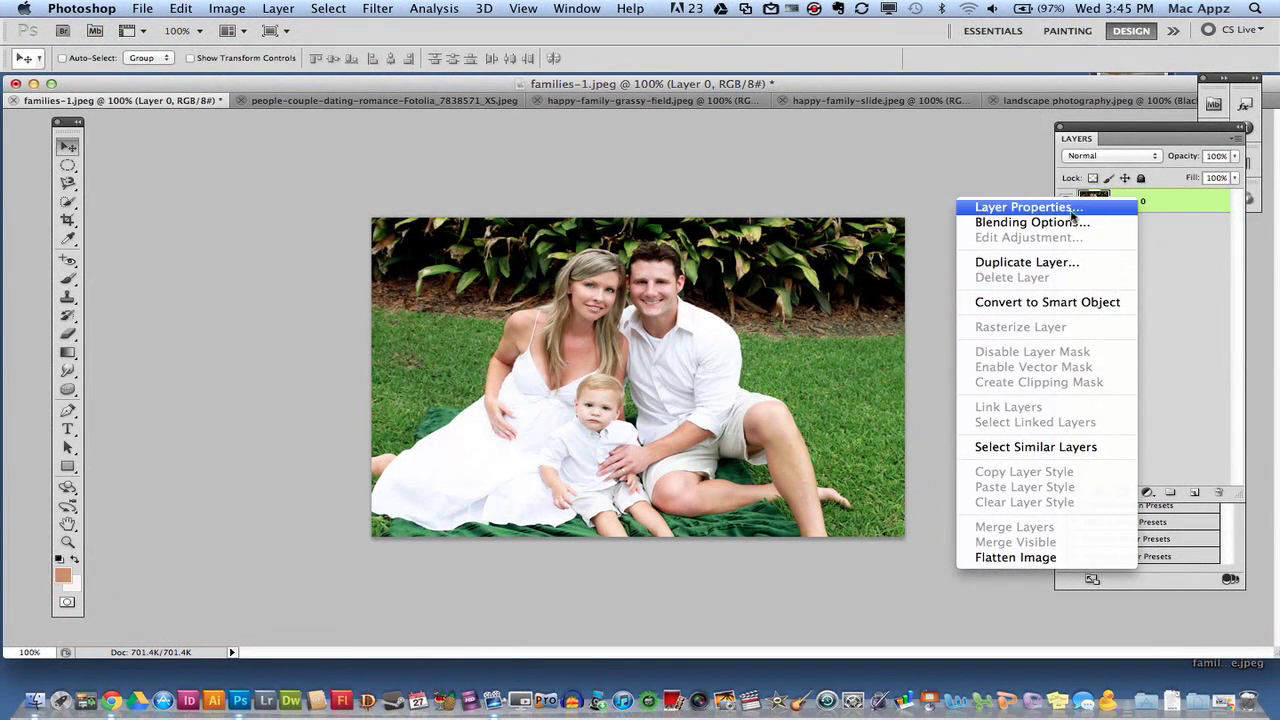
{"action": "left_click", "coordinate": [1057, 223]}
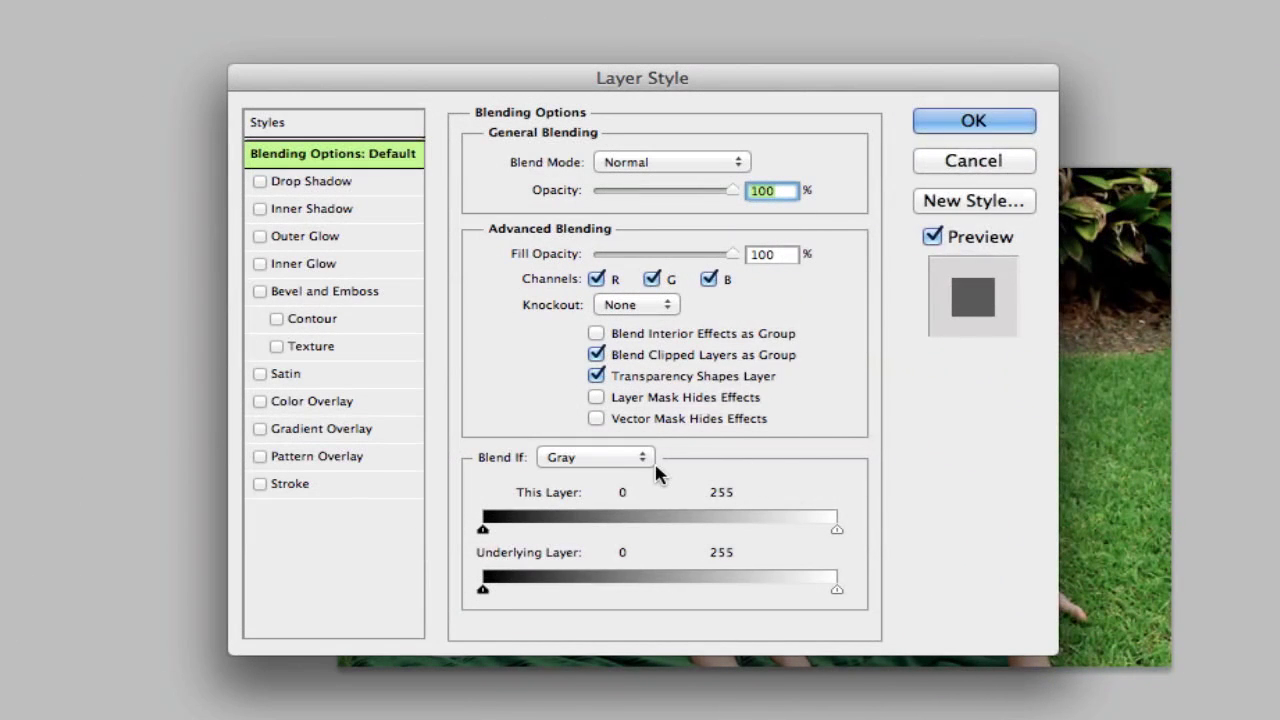
{"action": "left_click", "coordinate": [324, 403]}
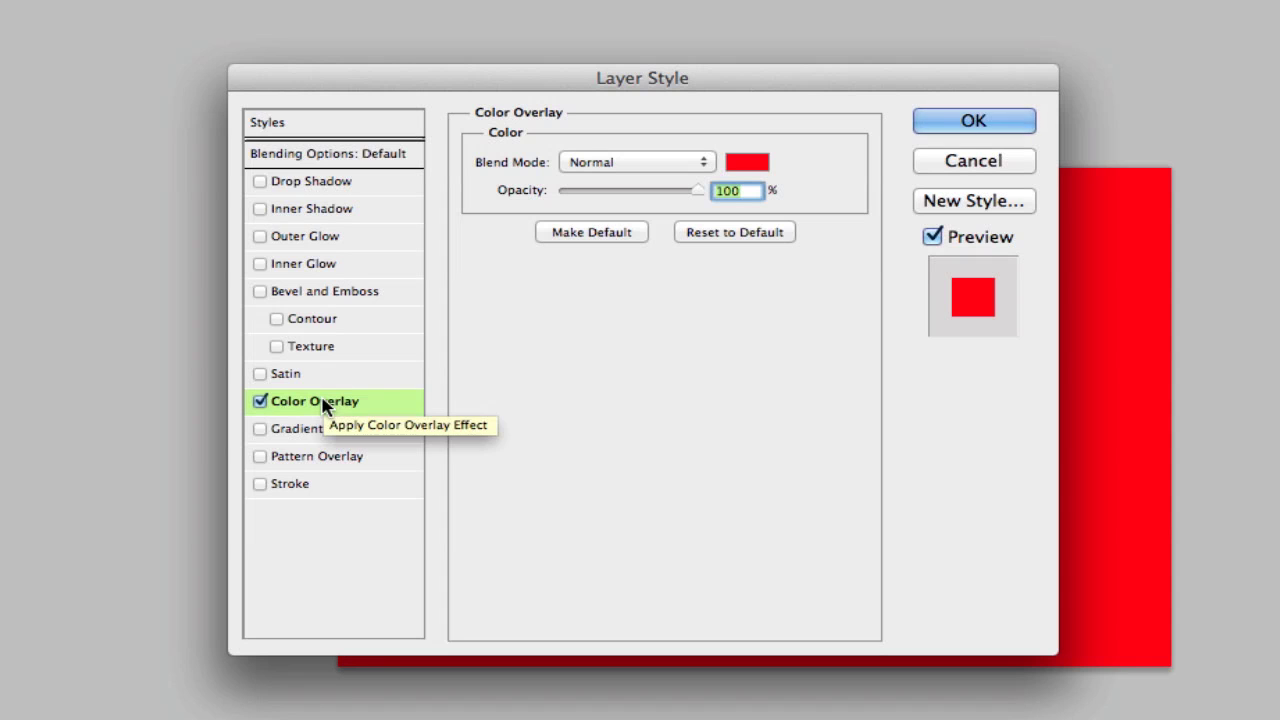
{"action": "left_click", "coordinate": [613, 166]}
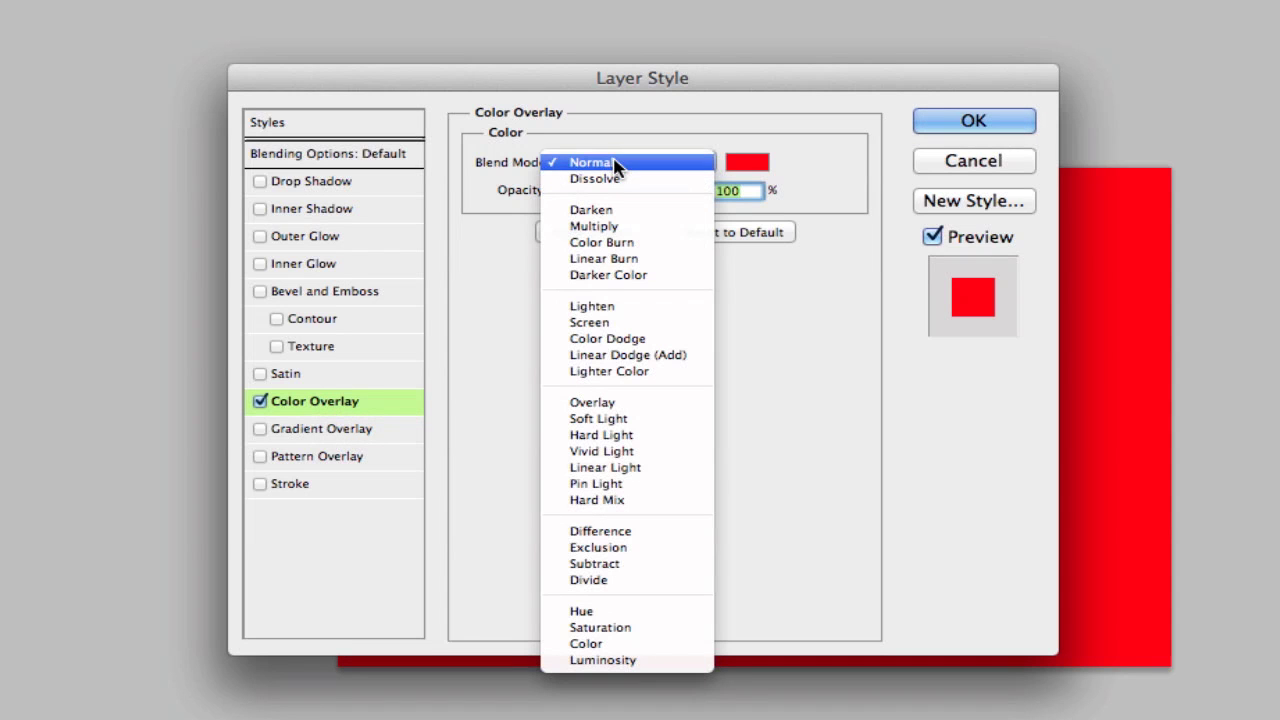
{"action": "left_click", "coordinate": [602, 549]}
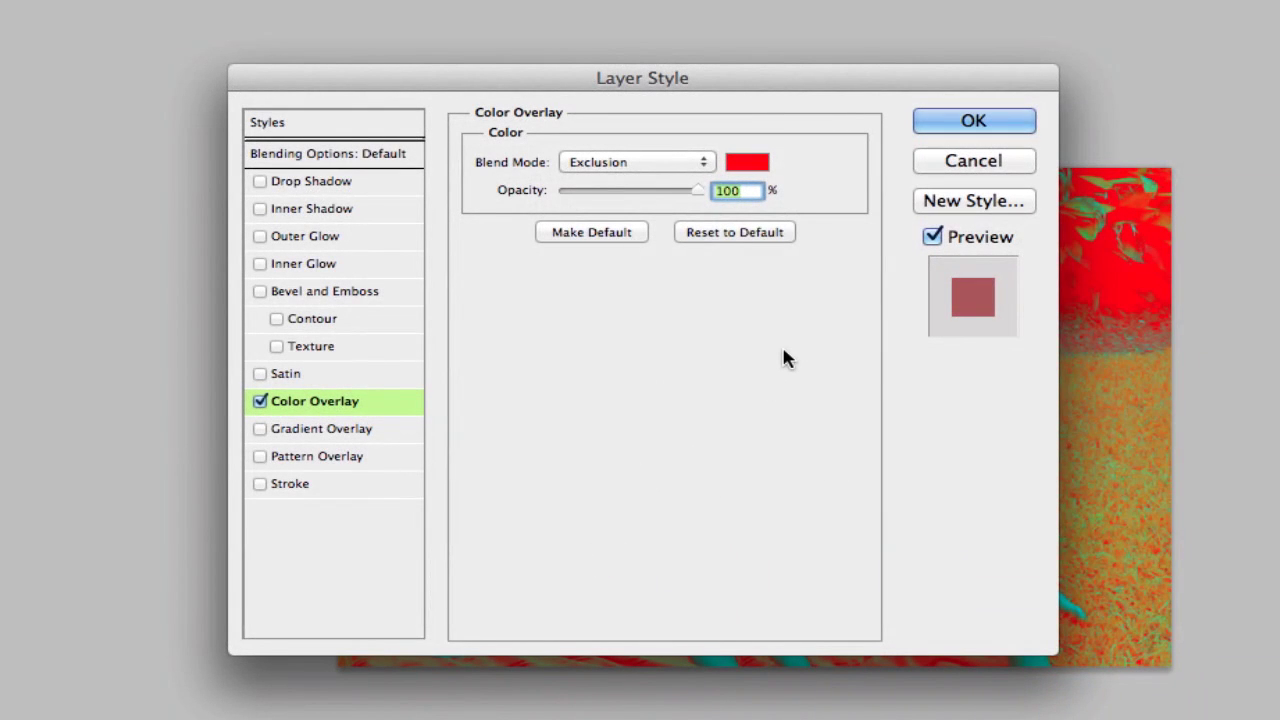
{"action": "left_click_drag", "start_coordinate": [698, 190], "coordinate": [600, 196]}
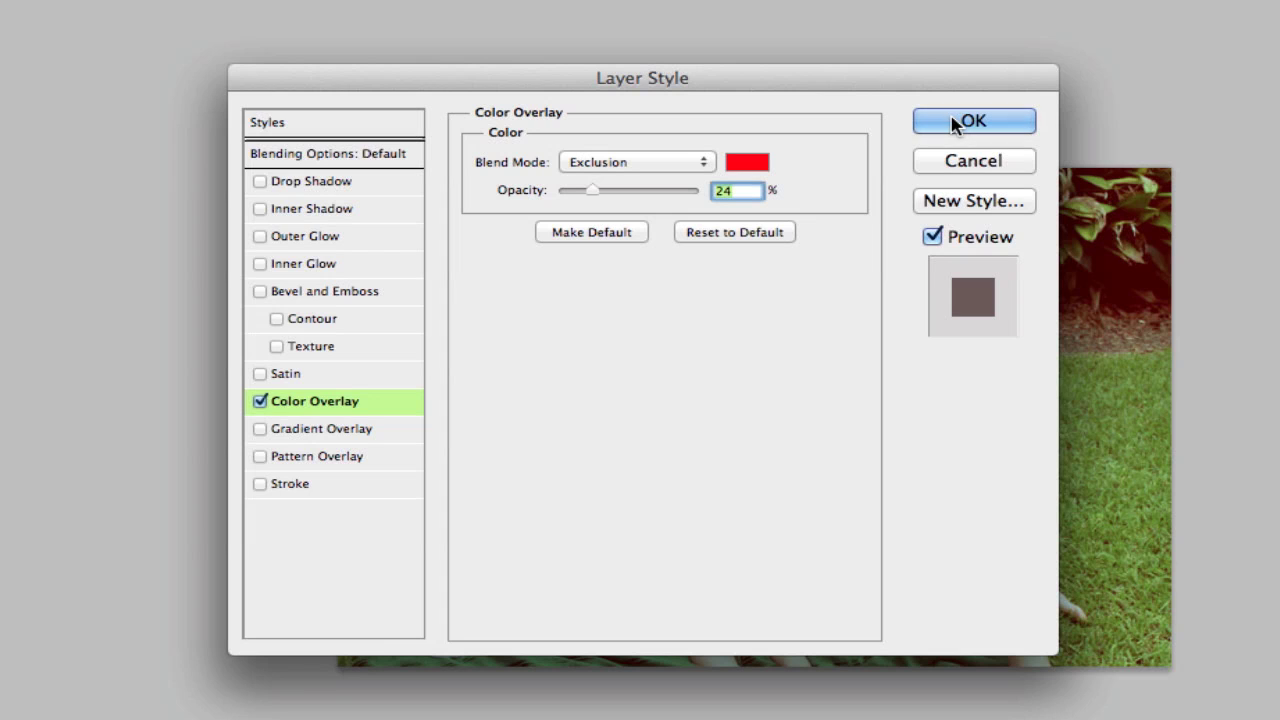
Step: Change the Color Overlay's color to light blue #45a2ea and apply the layer style to the family photo
{"action": "left_click_drag", "start_coordinate": [740, 86], "coordinate": [1279, 22]}
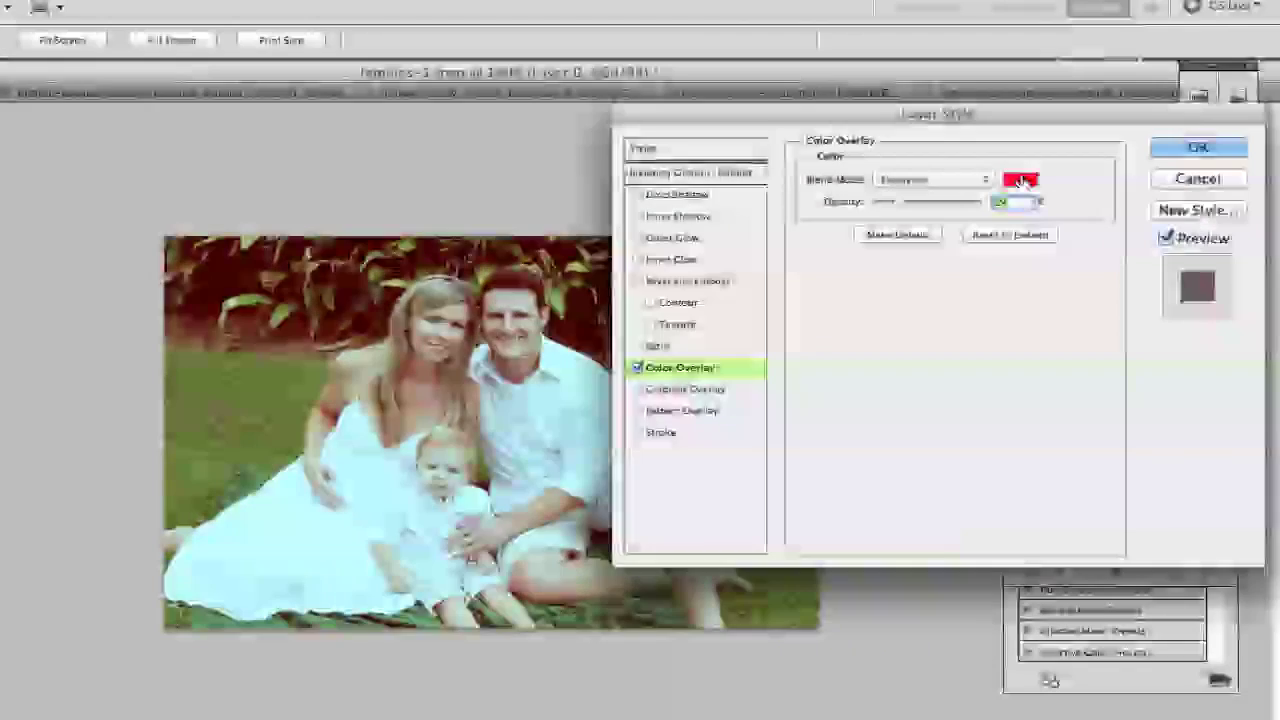
{"action": "left_click", "coordinate": [1020, 180]}
{"action": "left_click_drag", "start_coordinate": [505, 315], "coordinate": [505, 343]}
{"action": "left_click", "coordinate": [447, 283]}
{"action": "left_click", "coordinate": [397, 256]}
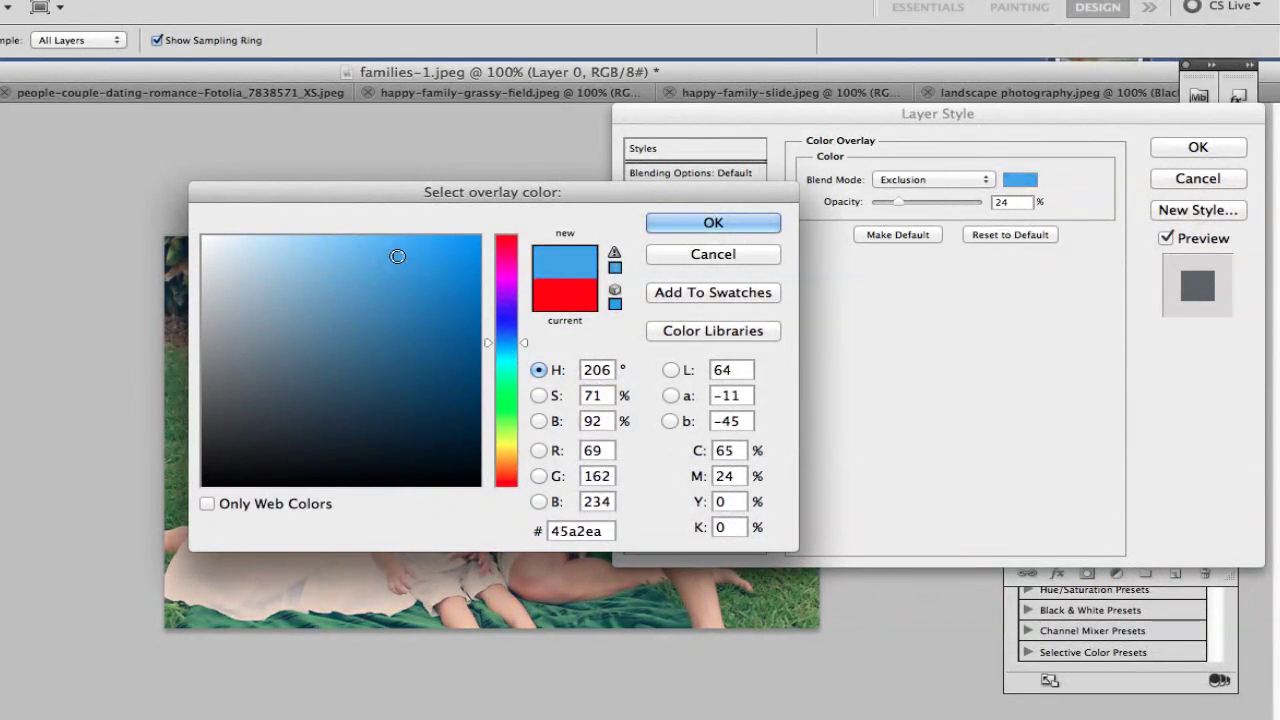
{"action": "left_click", "coordinate": [681, 229]}
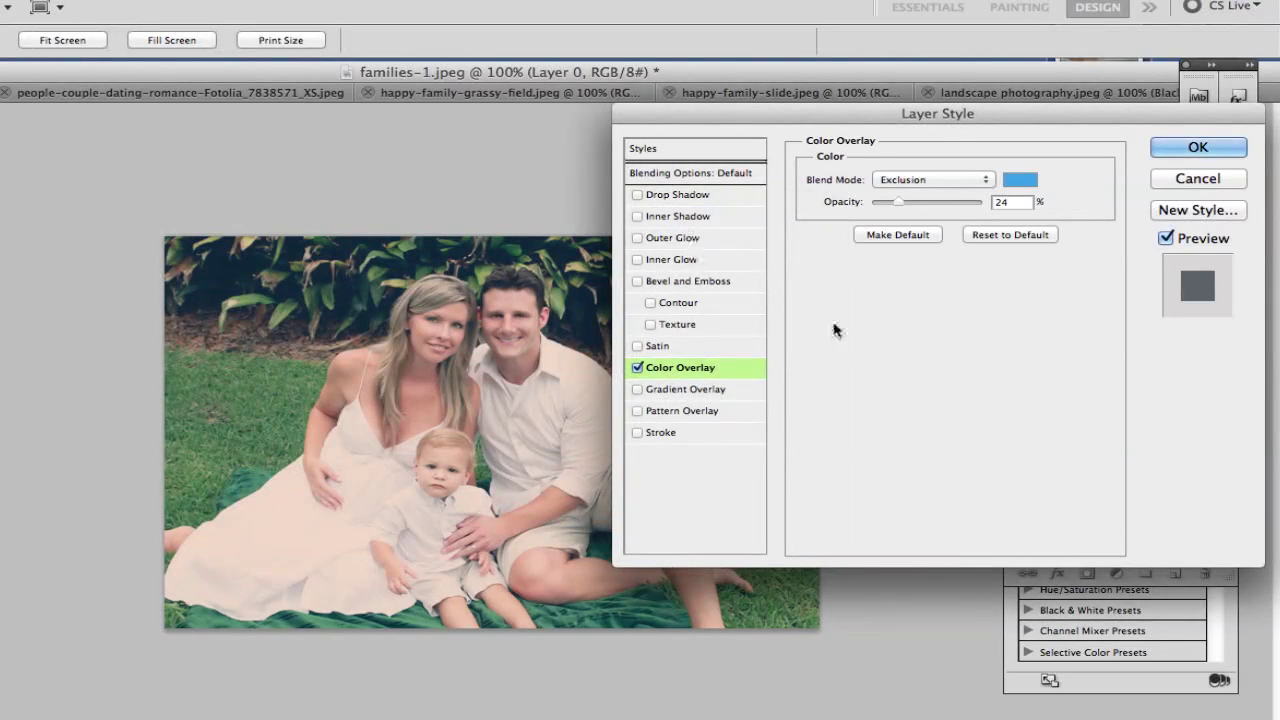
{"action": "left_click", "coordinate": [1190, 146]}
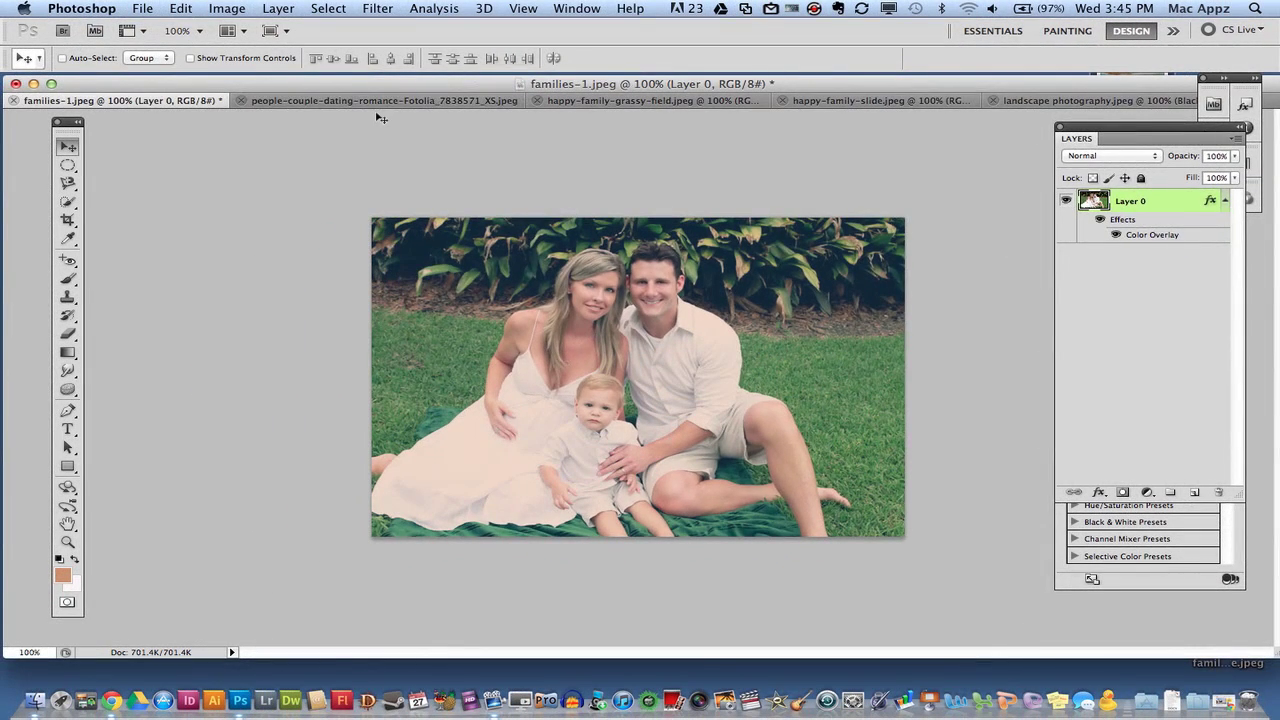
Step: Switch to the people-couple-dating-romance photo and convert its Background to a smart object
{"action": "left_click", "coordinate": [368, 101]}
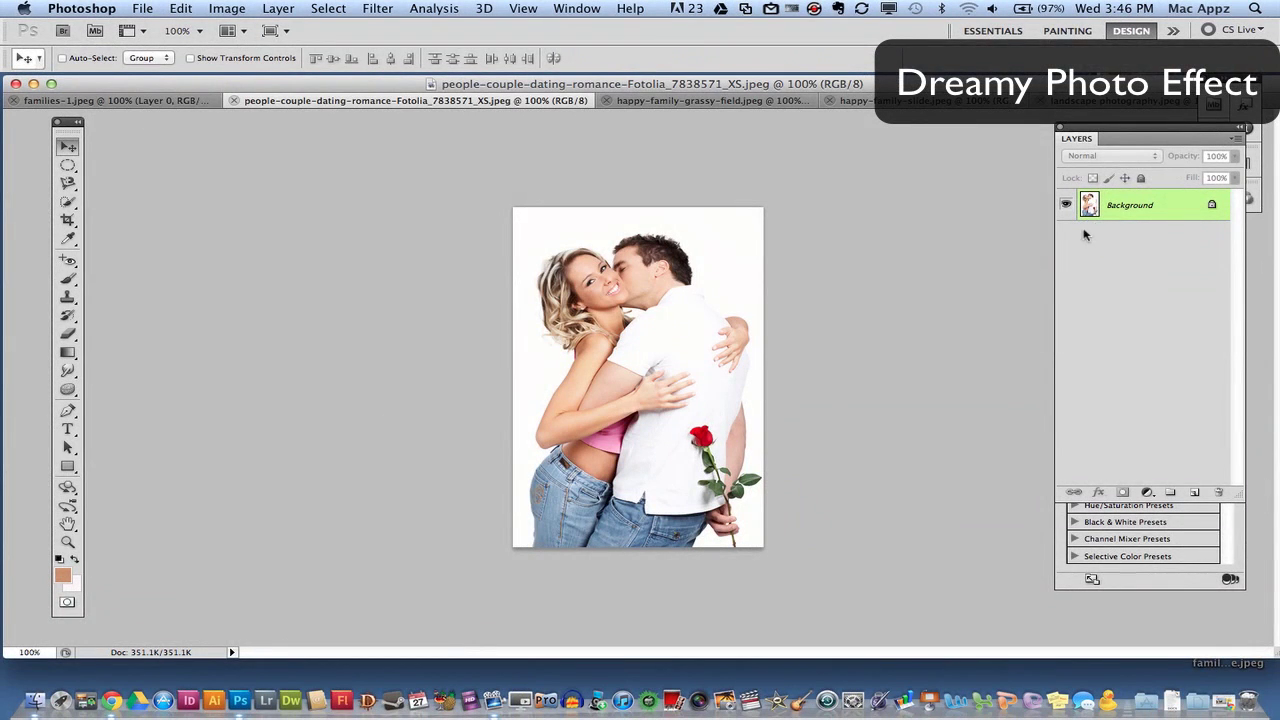
{"action": "right_click", "coordinate": [1131, 204]}
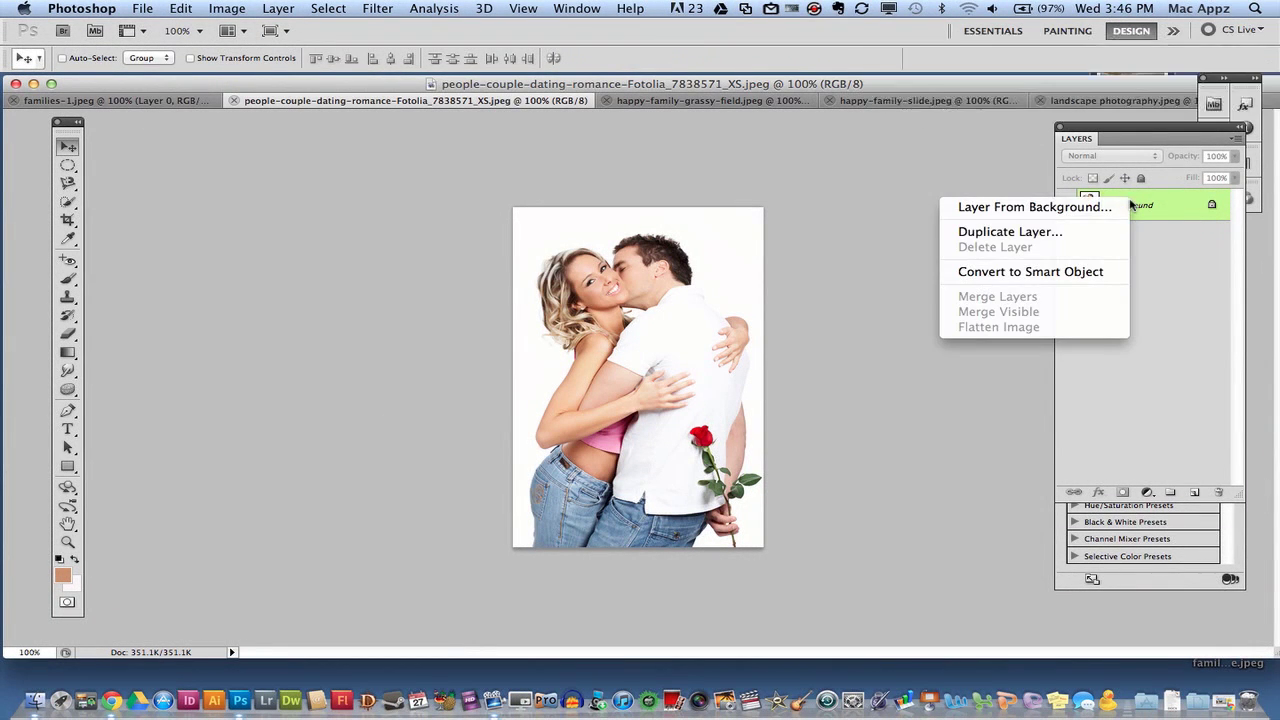
{"action": "left_click", "coordinate": [1010, 272]}
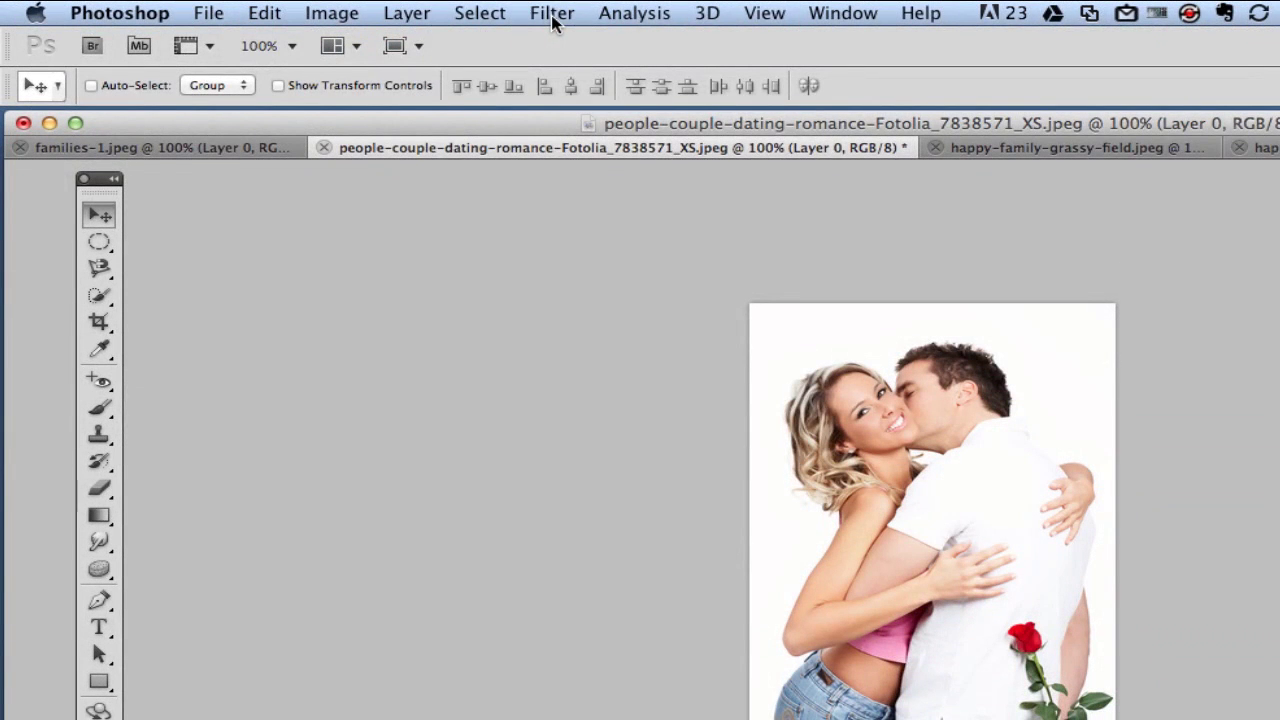
Step: Apply a Gaussian Blur with a 25.1-pixel radius to the couple photo's smart object
{"action": "left_click", "coordinate": [551, 15]}
{"action": "mouse_move", "coordinate": [568, 262]}
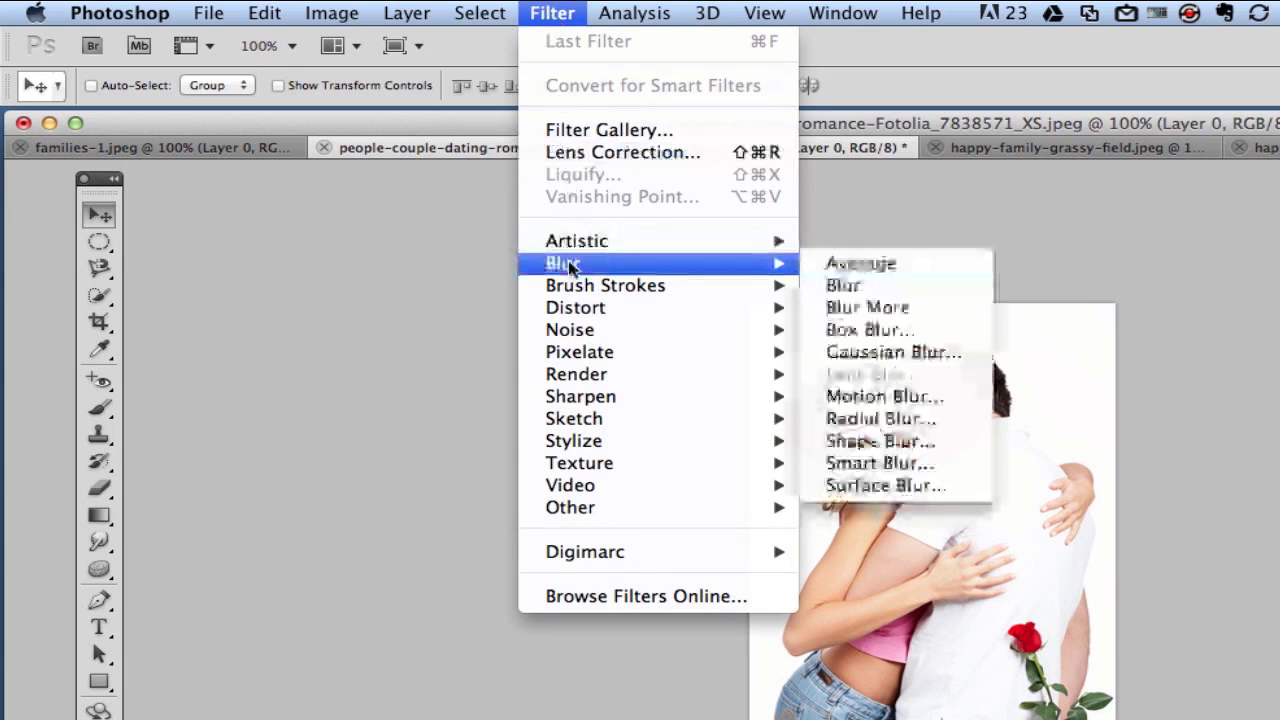
{"action": "left_click", "coordinate": [872, 362]}
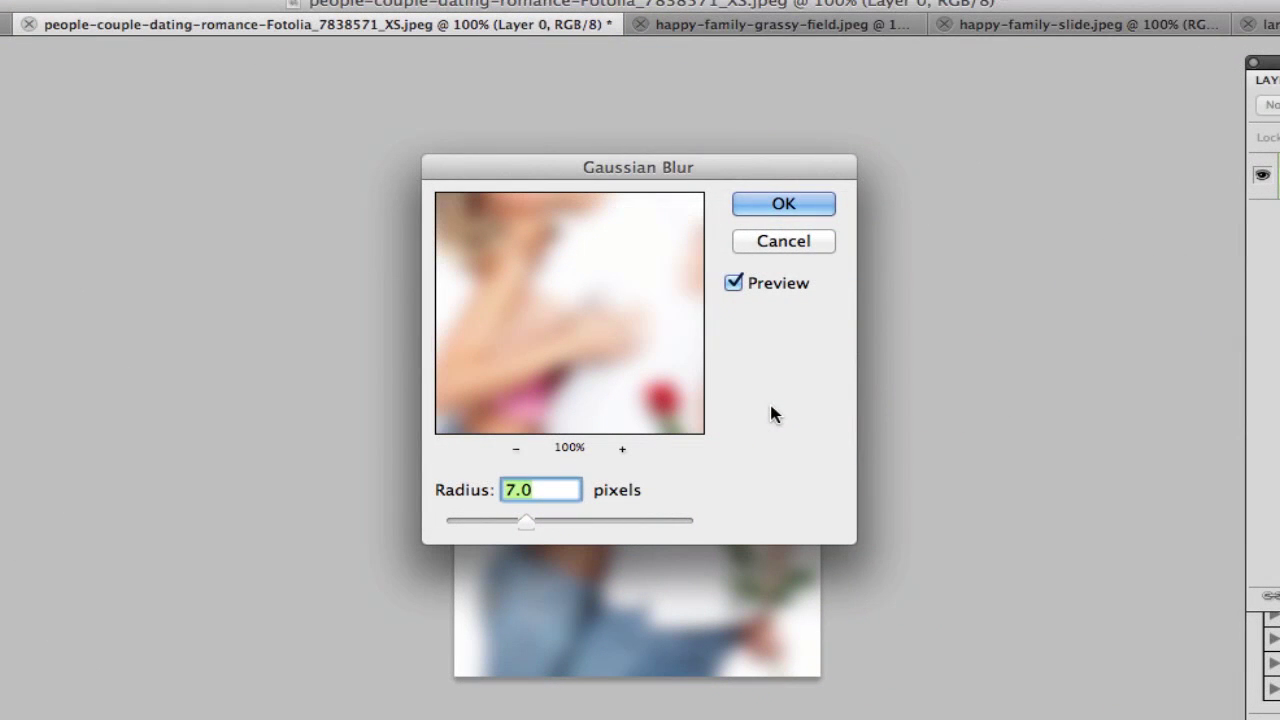
{"action": "left_click_drag", "start_coordinate": [527, 523], "coordinate": [567, 527]}
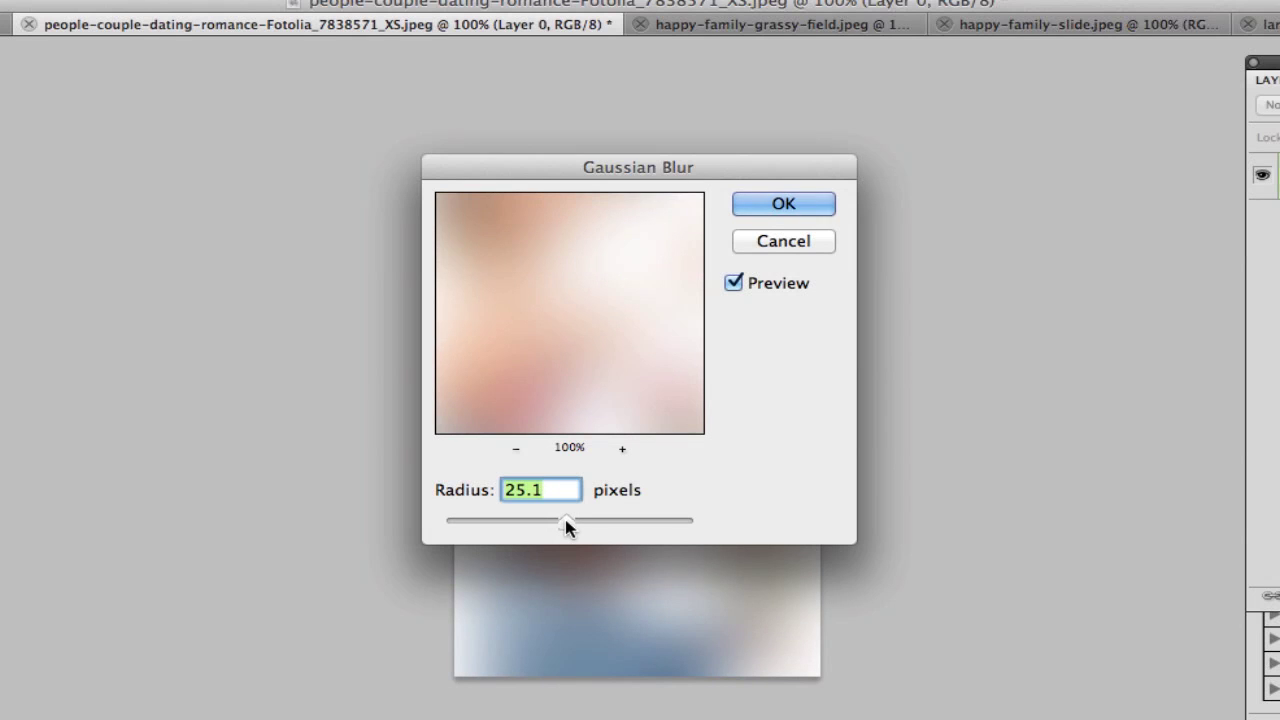
{"action": "left_click", "coordinate": [776, 208]}
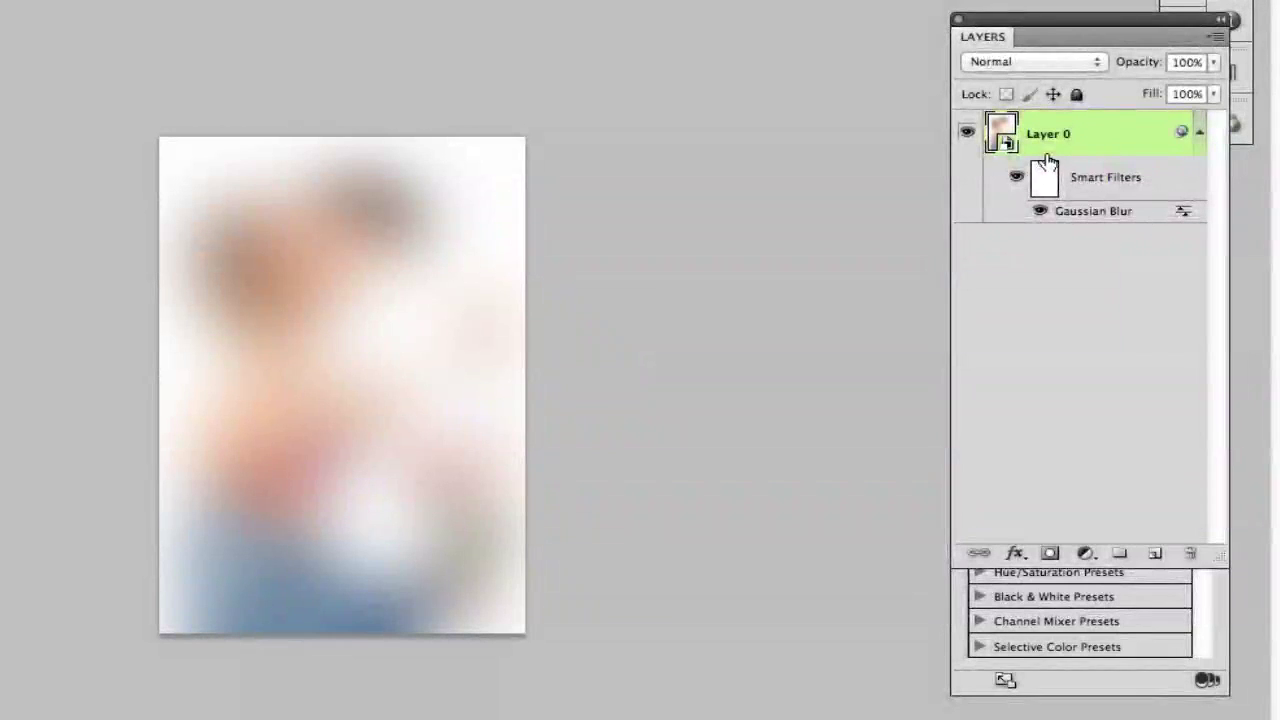
Step: Set the couple layer to Screen blend mode at 53% opacity and its Gaussian Blur radius to 2.1 pixels
{"action": "left_click", "coordinate": [1079, 63]}
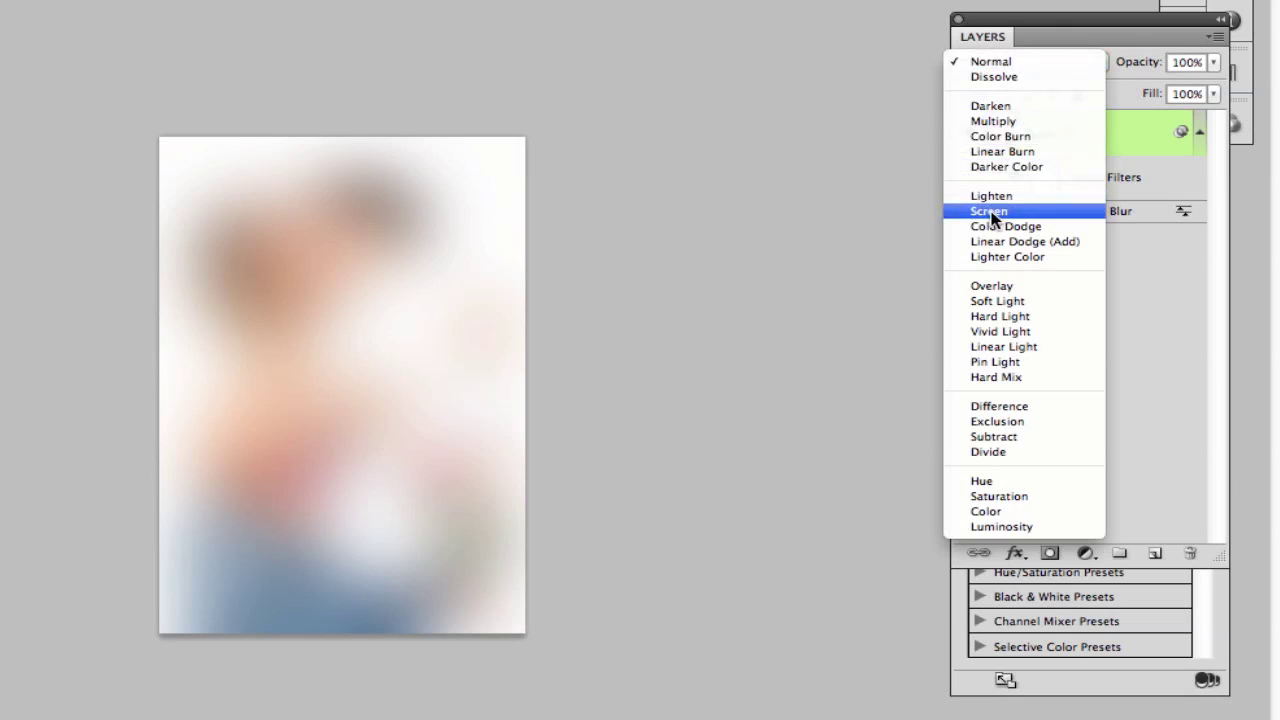
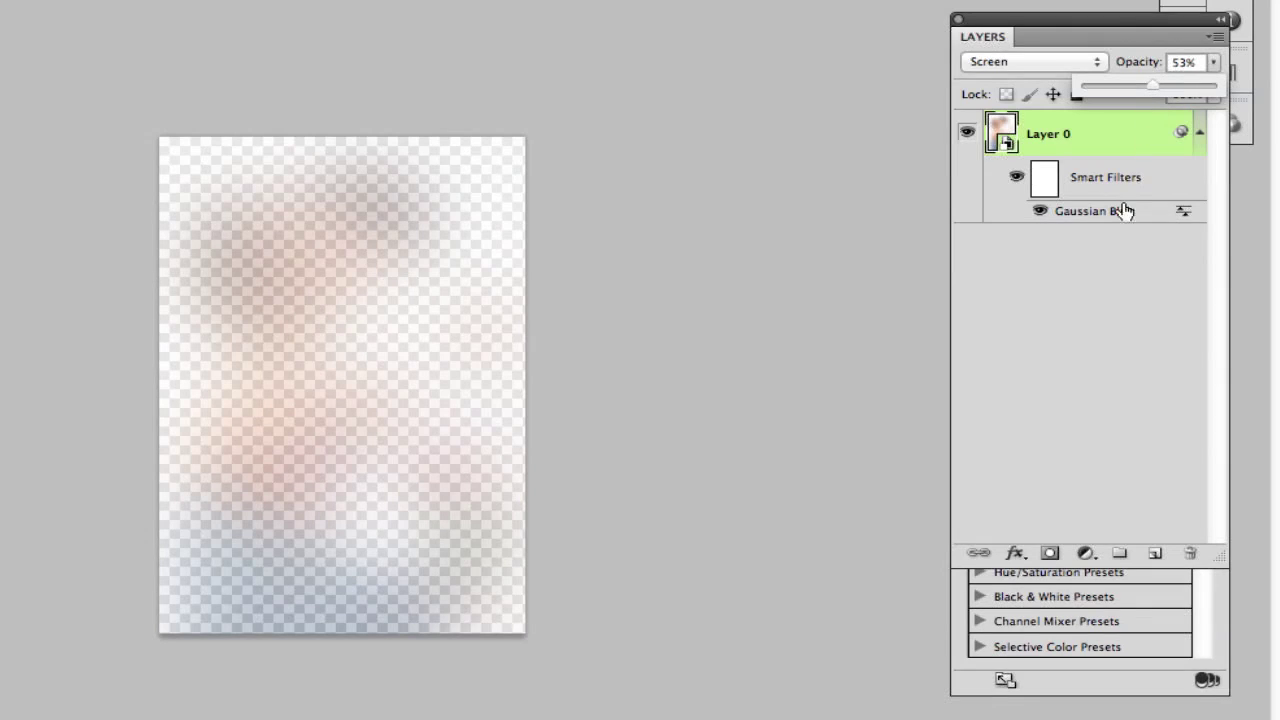
{"action": "double_click", "coordinate": [1100, 215]}
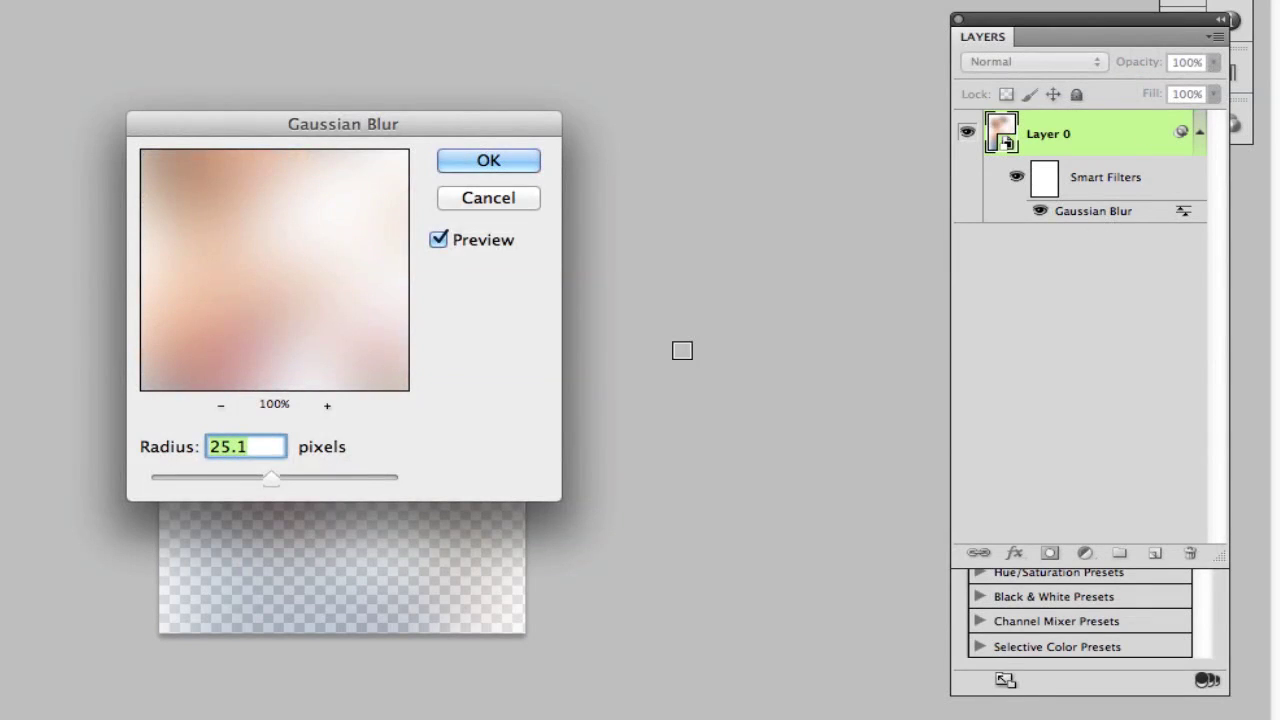
{"action": "left_click_drag", "start_coordinate": [280, 485], "coordinate": [177, 489]}
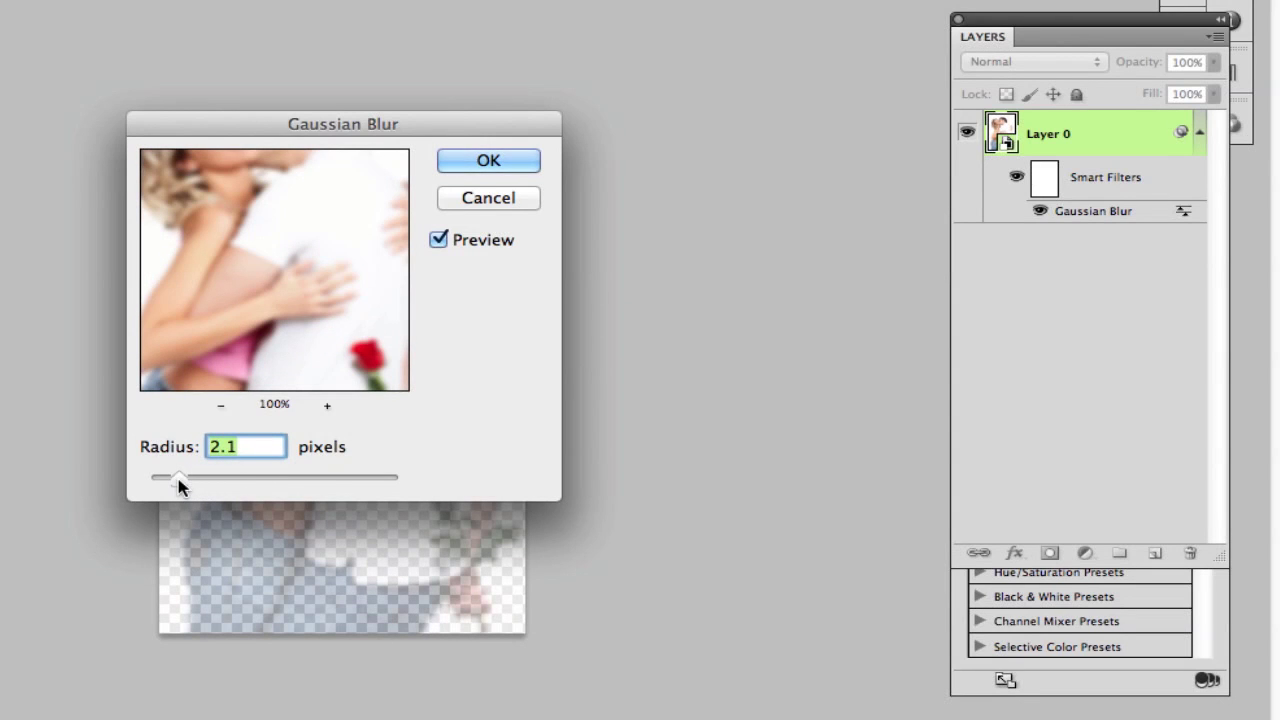
{"action": "left_click", "coordinate": [490, 163]}
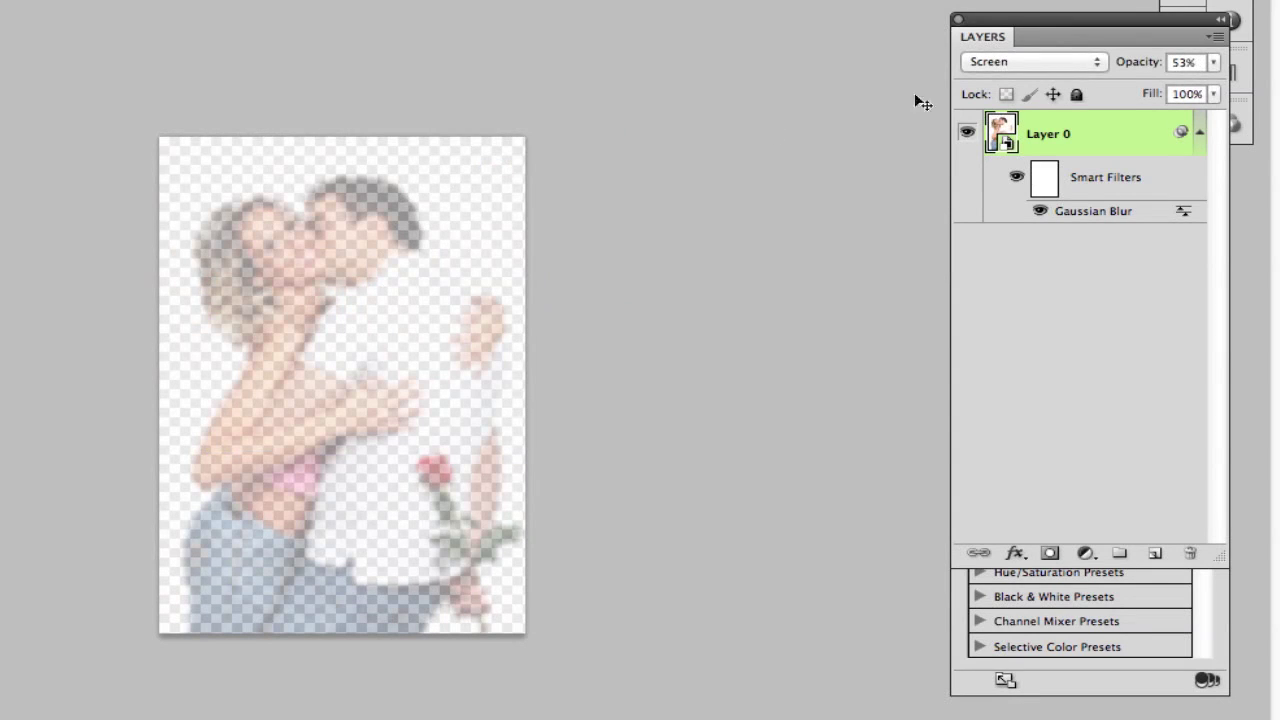
Step: Raise the couple layer's opacity to 96% and slightly reduce its Gaussian Blur radius
{"action": "left_click", "coordinate": [1212, 63]}
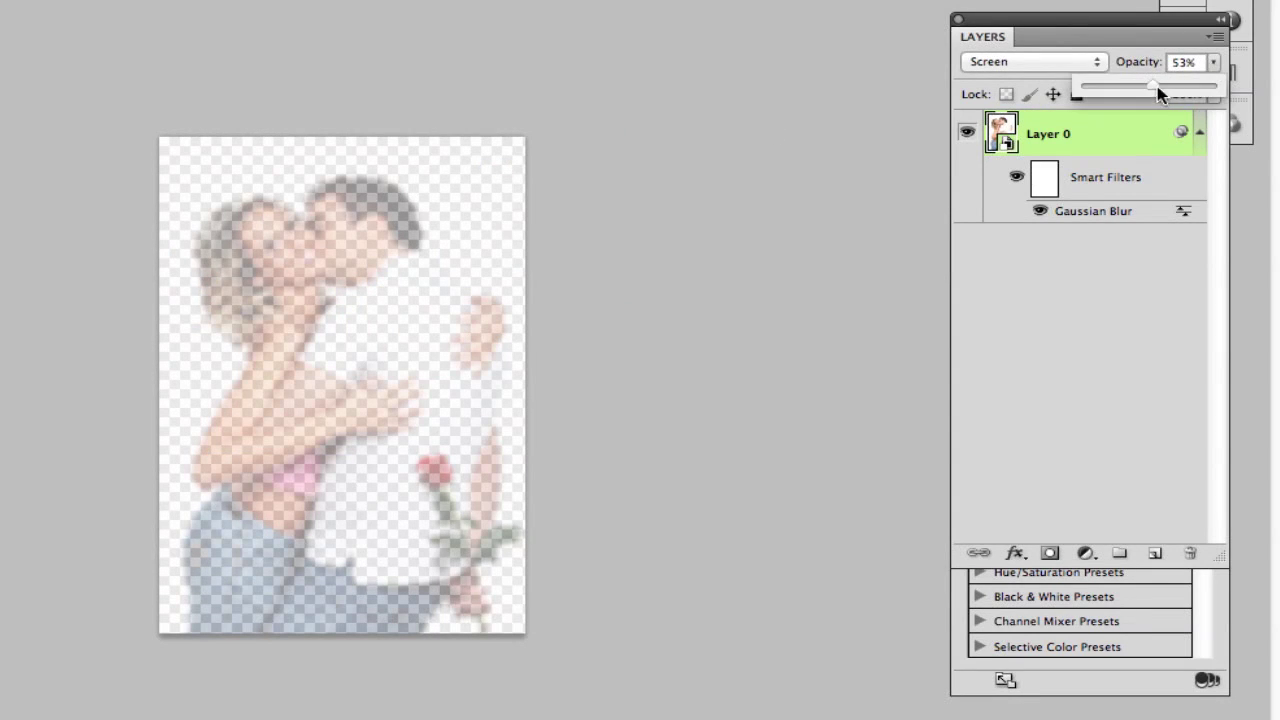
{"action": "left_click_drag", "start_coordinate": [1158, 88], "coordinate": [1207, 88]}
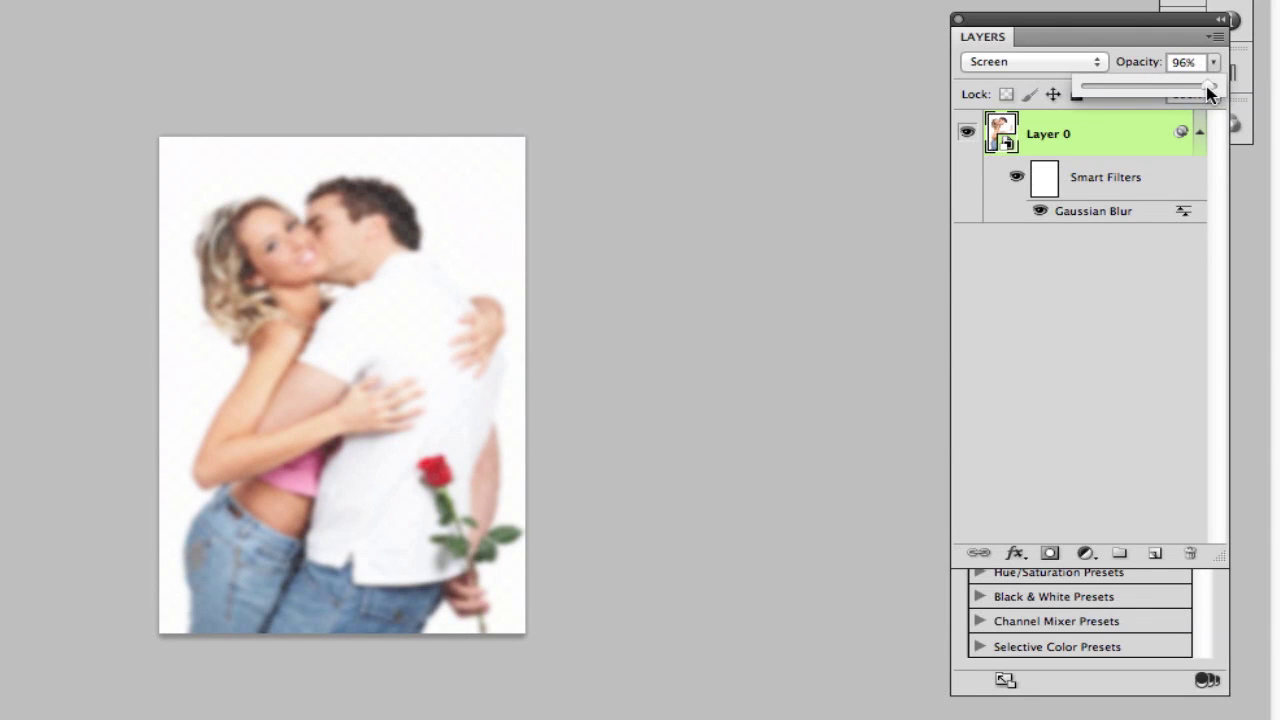
{"action": "left_click", "coordinate": [1119, 276]}
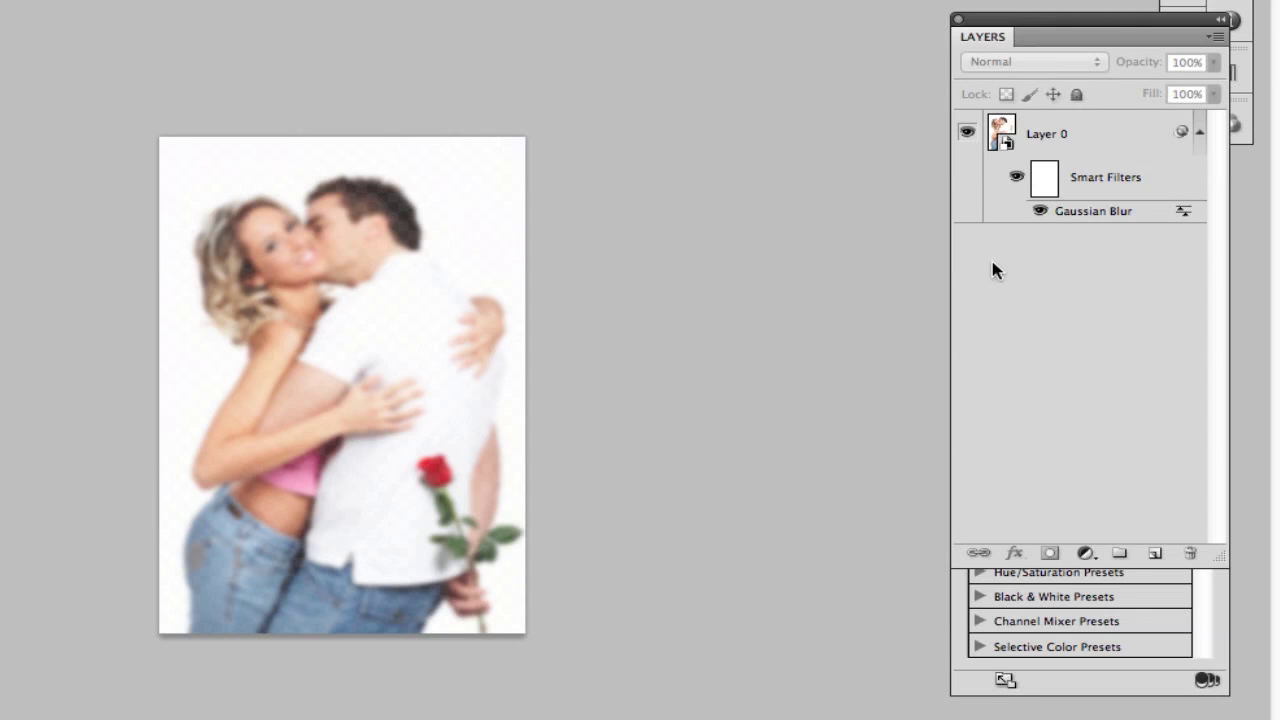
{"action": "double_click", "coordinate": [1088, 209]}
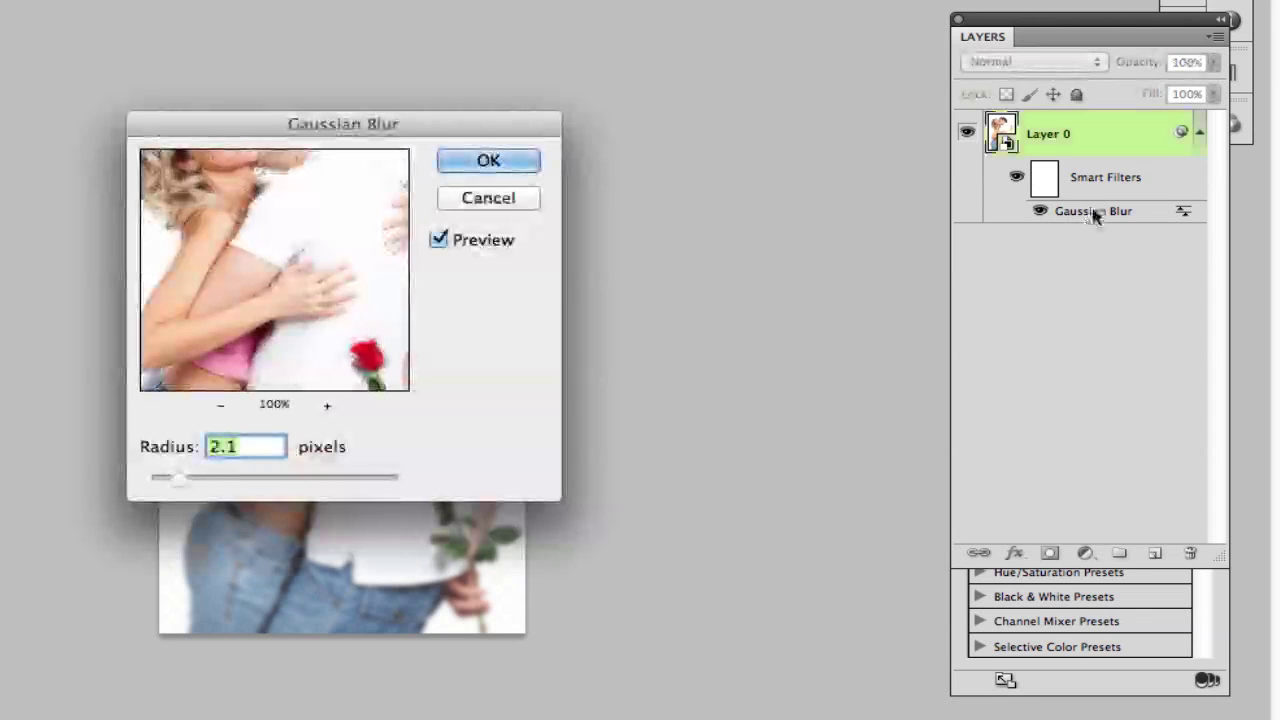
{"action": "left_click_drag", "start_coordinate": [177, 484], "coordinate": [165, 485]}
{"action": "left_click", "coordinate": [475, 168]}
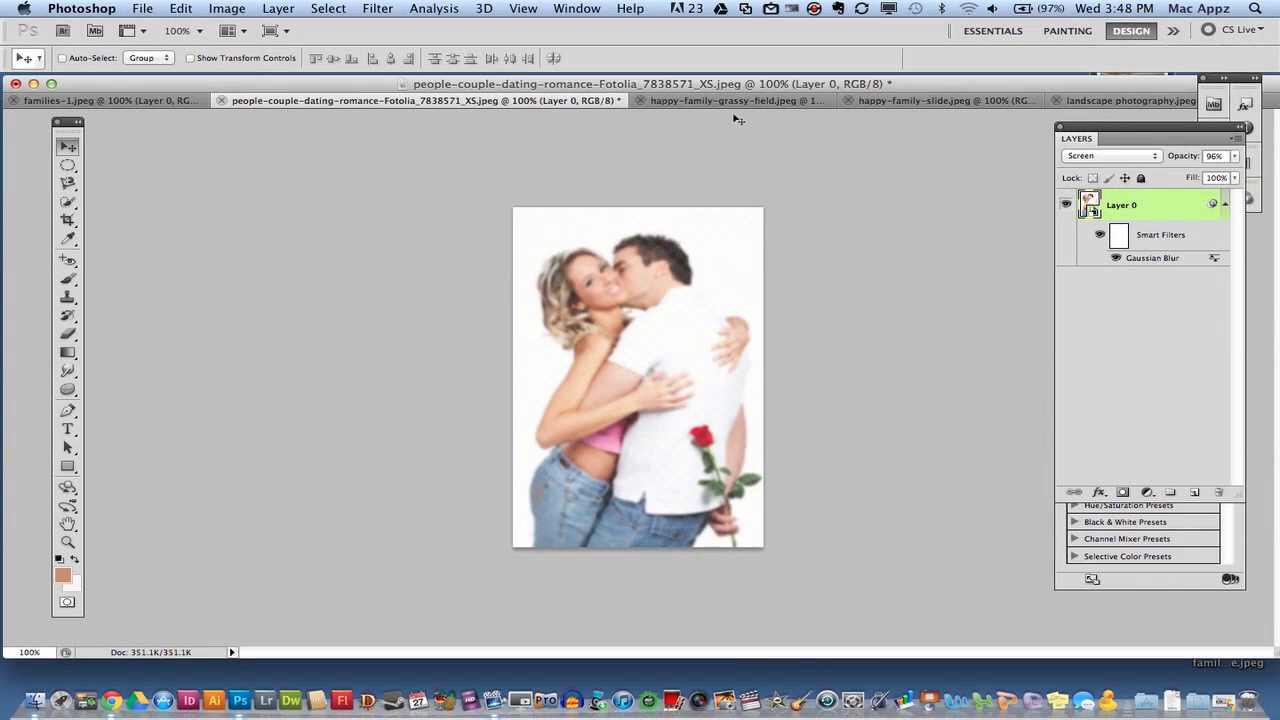
Step: Switch to the happy-family-grassy-field photo and add a Hue/Saturation adjustment layer above its Background
{"action": "left_click", "coordinate": [727, 102]}
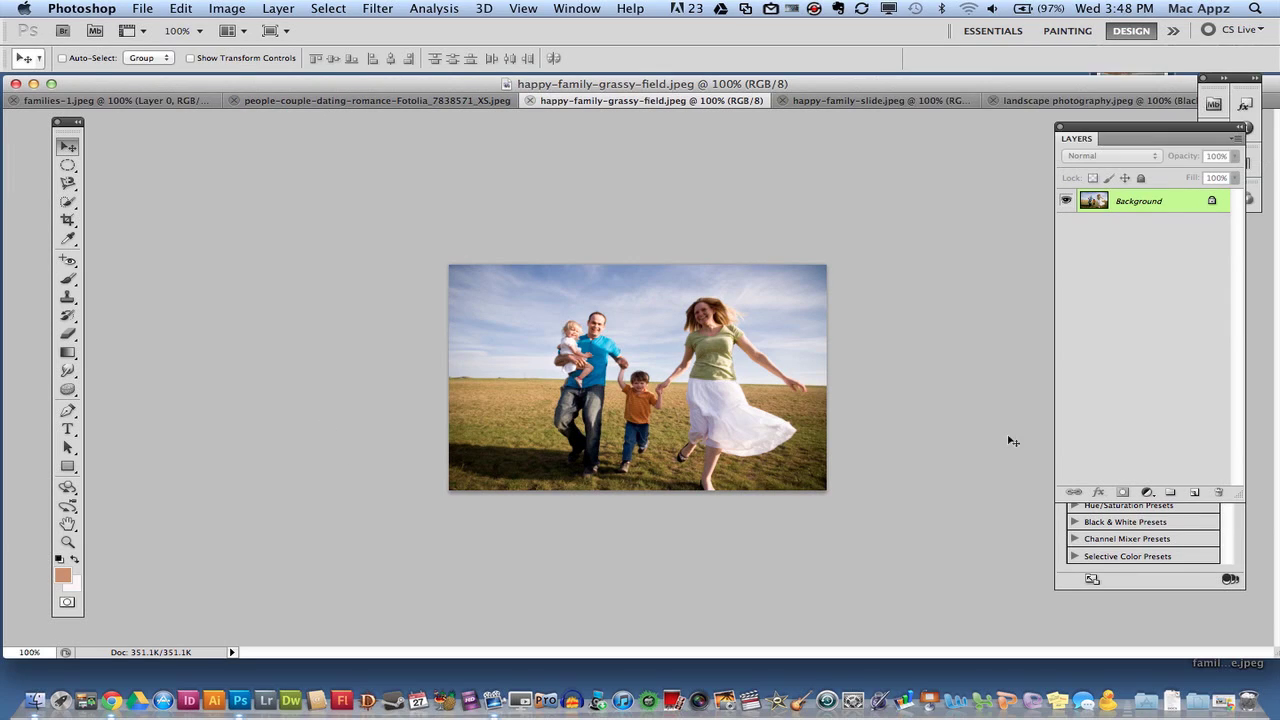
{"action": "left_click", "coordinate": [1147, 493]}
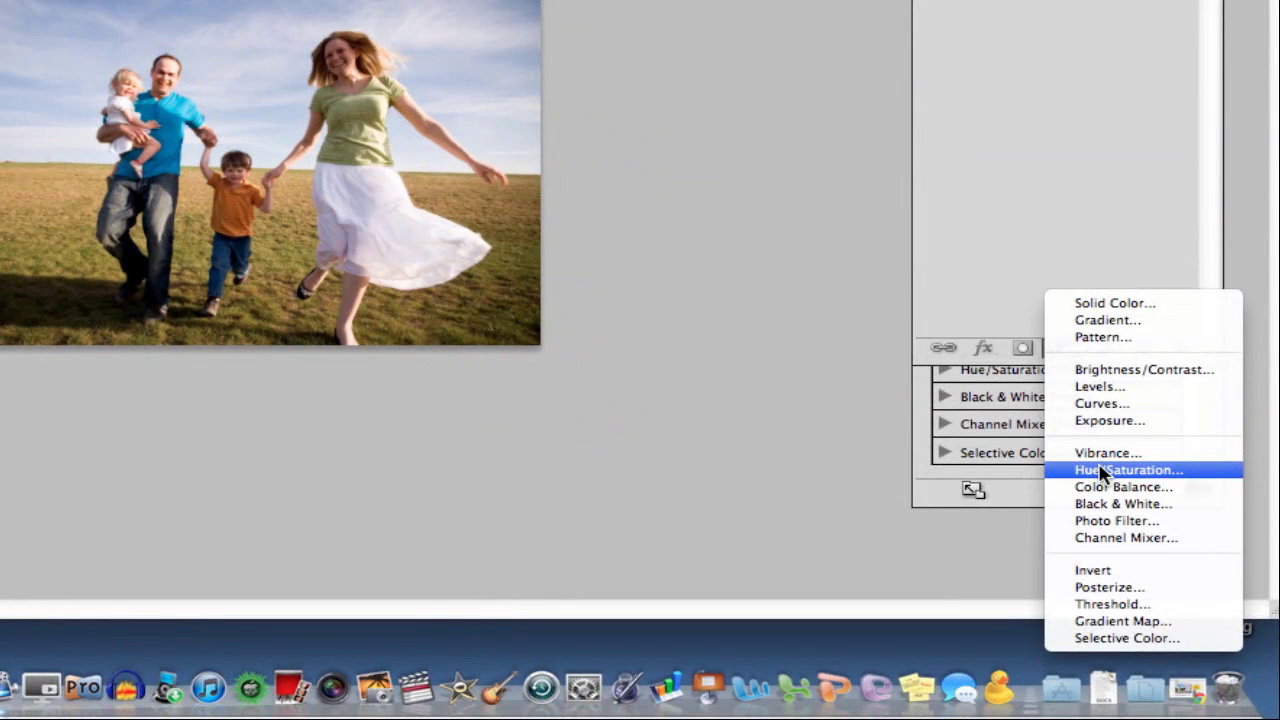
{"action": "left_click", "coordinate": [1102, 470]}
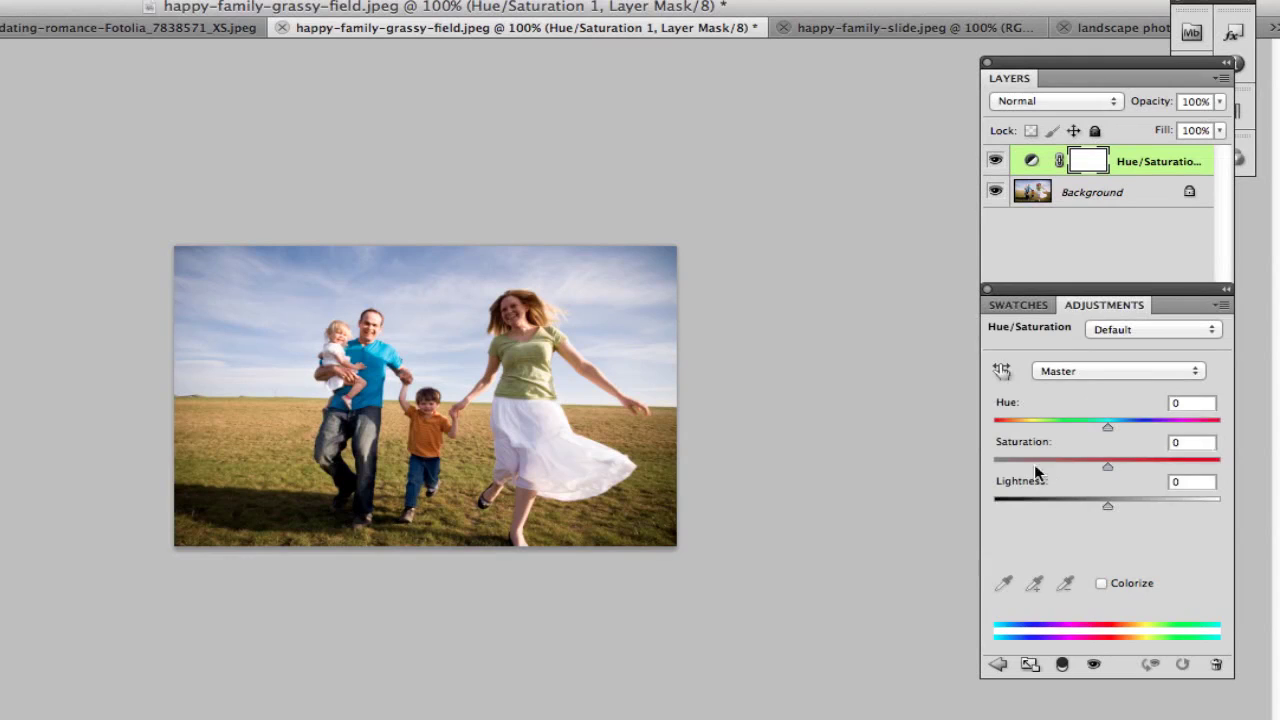
Step: Apply the Sepia preset to the Hue/Saturation adjustment and set its Hue to 25
{"action": "left_click", "coordinate": [1111, 329]}
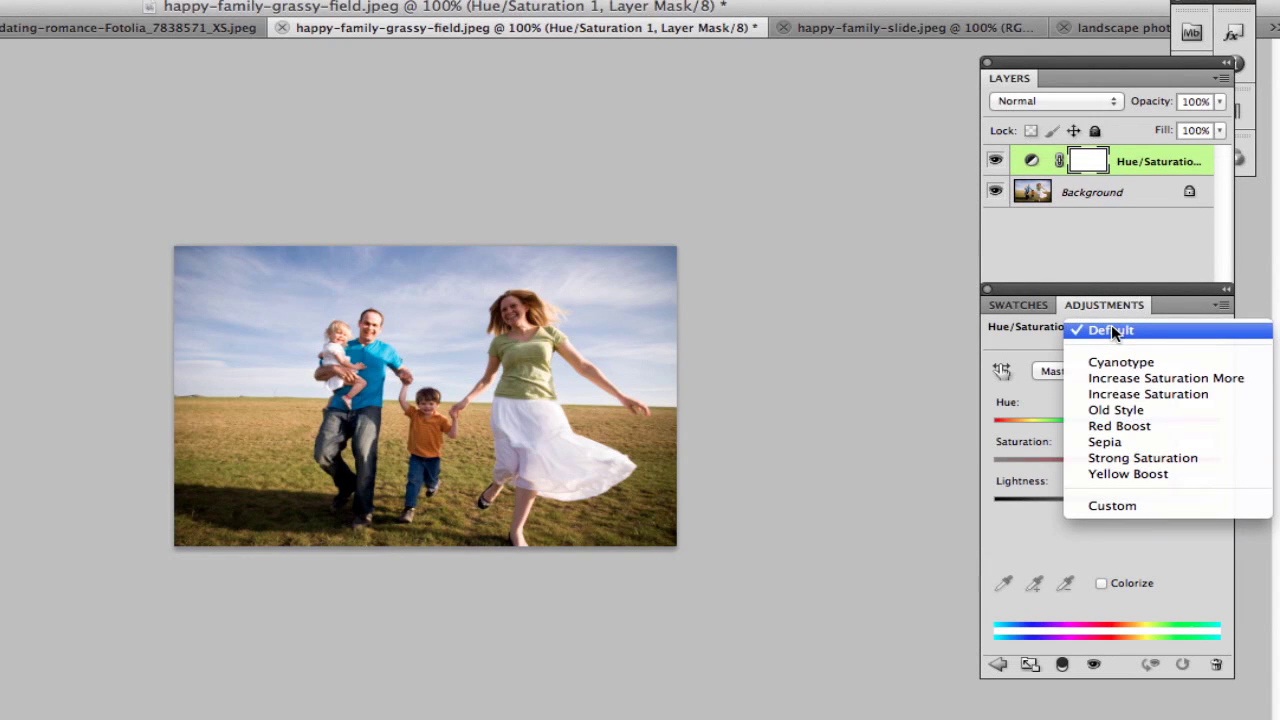
{"action": "left_click", "coordinate": [1025, 345]}
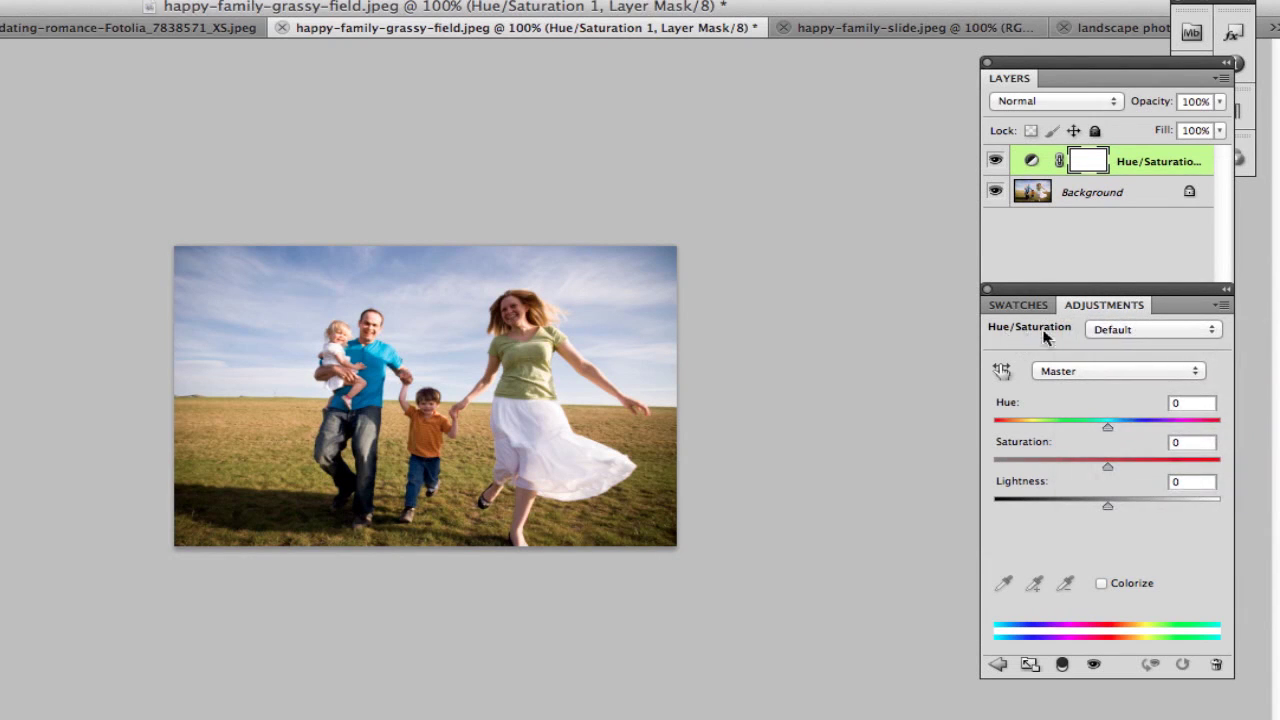
{"action": "left_click", "coordinate": [1099, 326]}
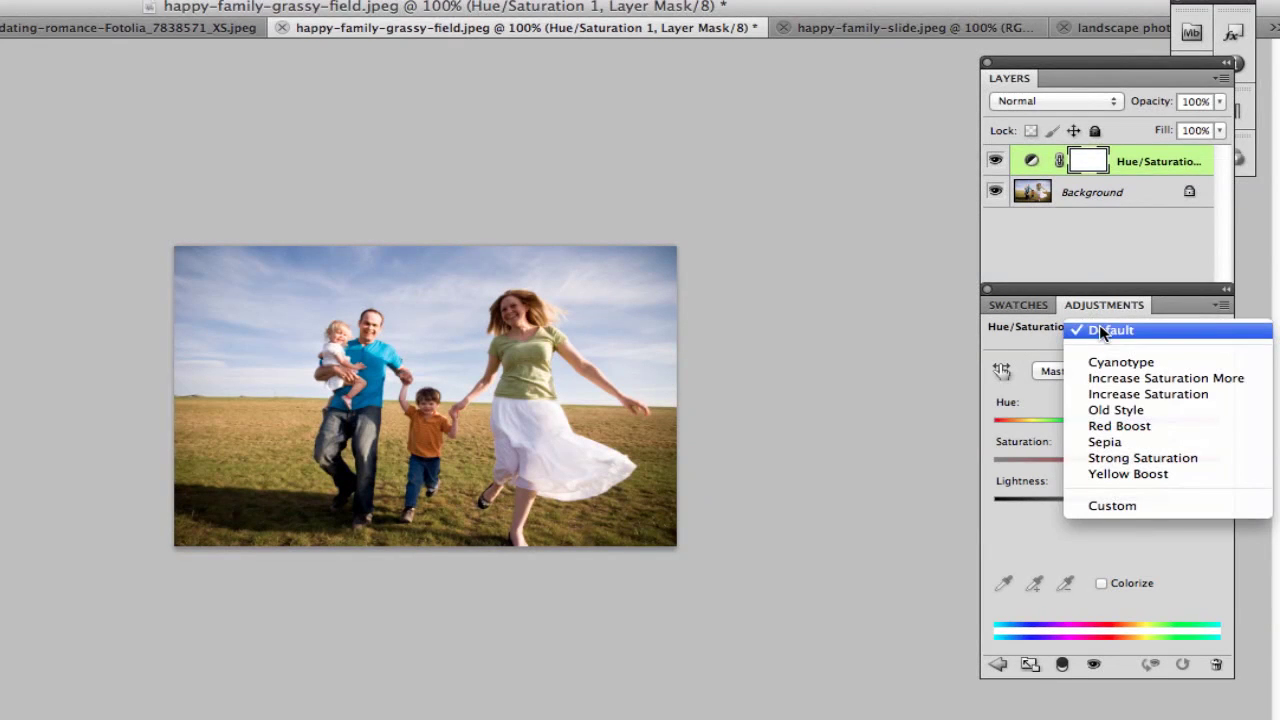
{"action": "left_click", "coordinate": [1100, 442]}
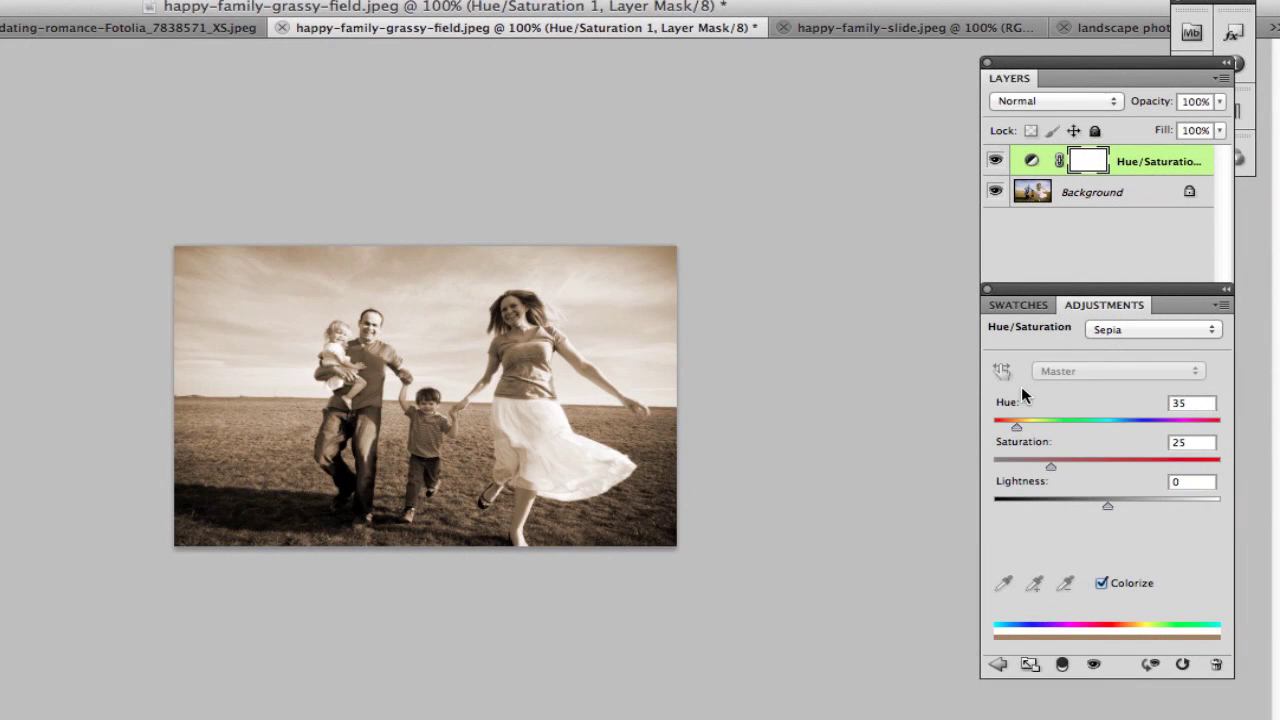
{"action": "double_click", "coordinate": [1190, 402]}
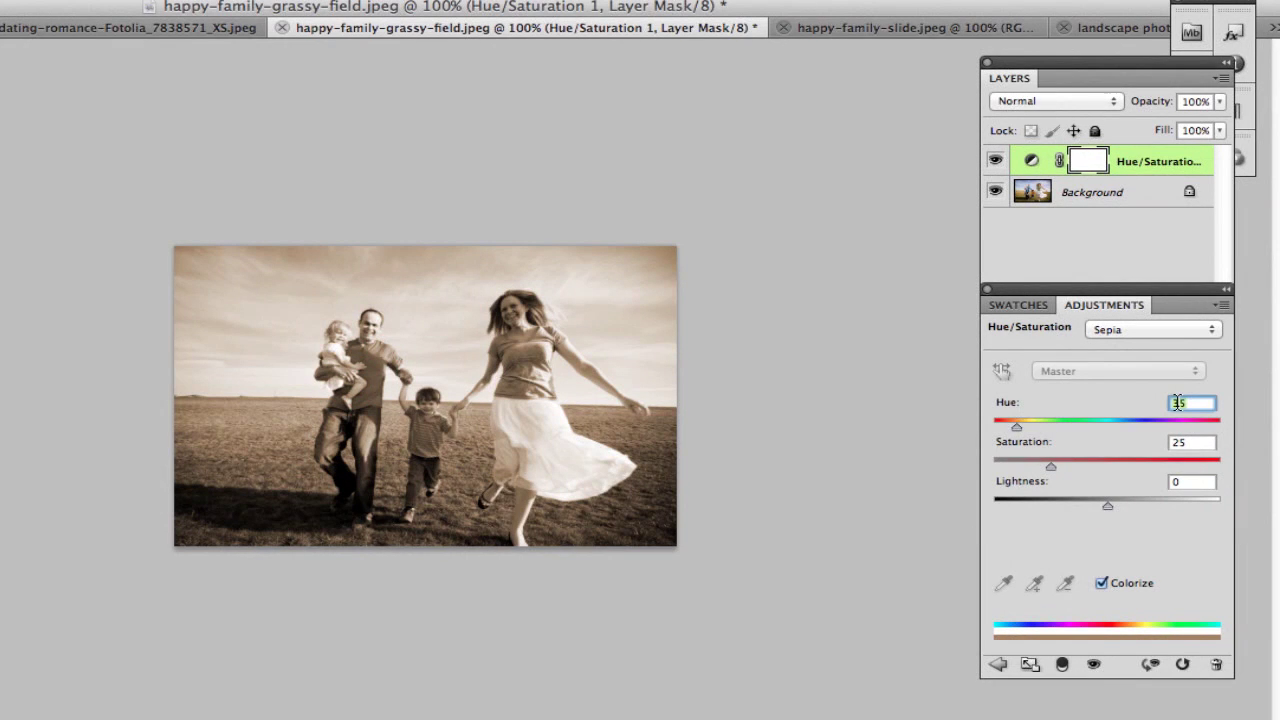
{"action": "type", "text": "25"}
Step: Reopen the settings of the grassy-field photo's Hue/Saturation adjustment layer
{"action": "left_click", "coordinate": [1129, 157]}
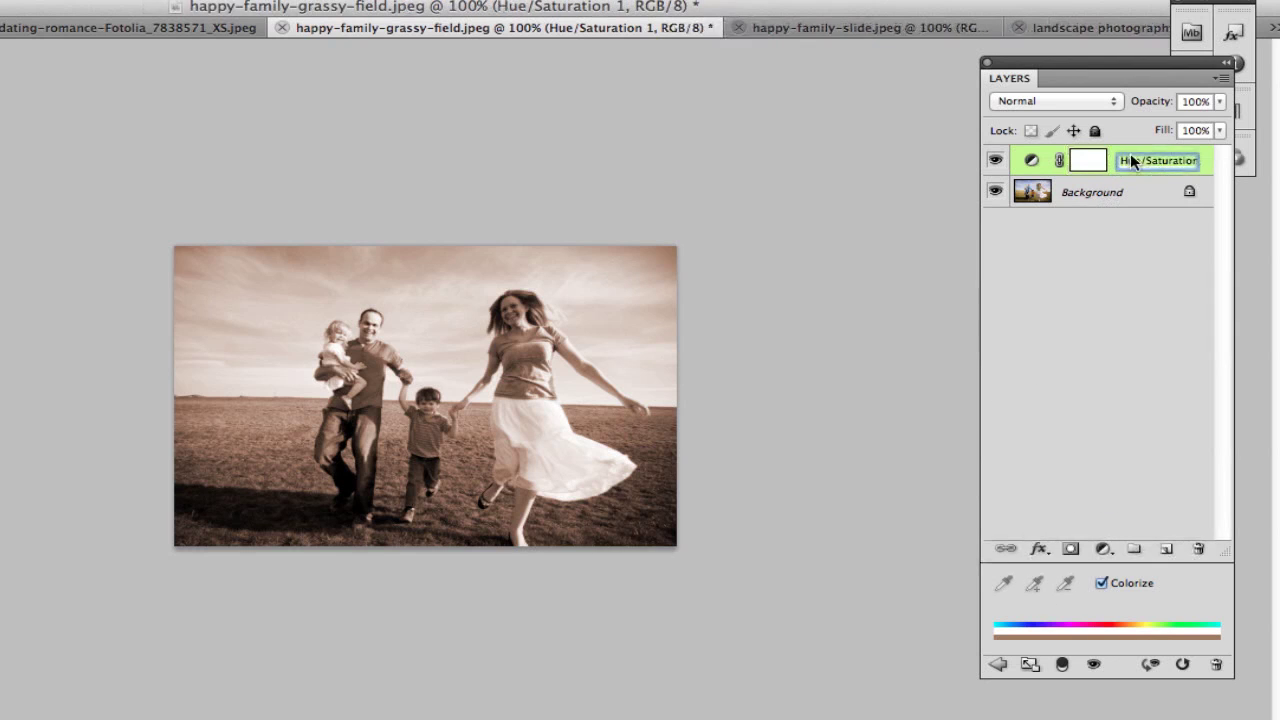
{"action": "double_click", "coordinate": [1095, 162]}
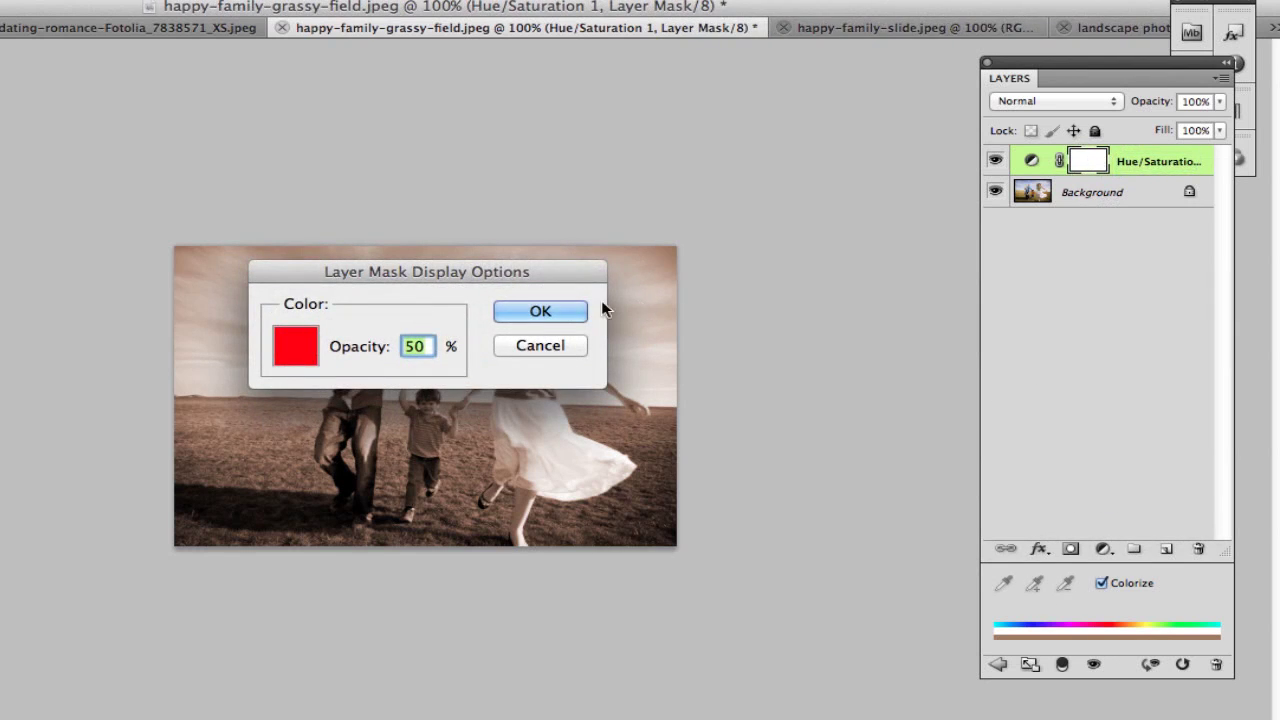
{"action": "left_click", "coordinate": [527, 352]}
{"action": "left_click", "coordinate": [1032, 162]}
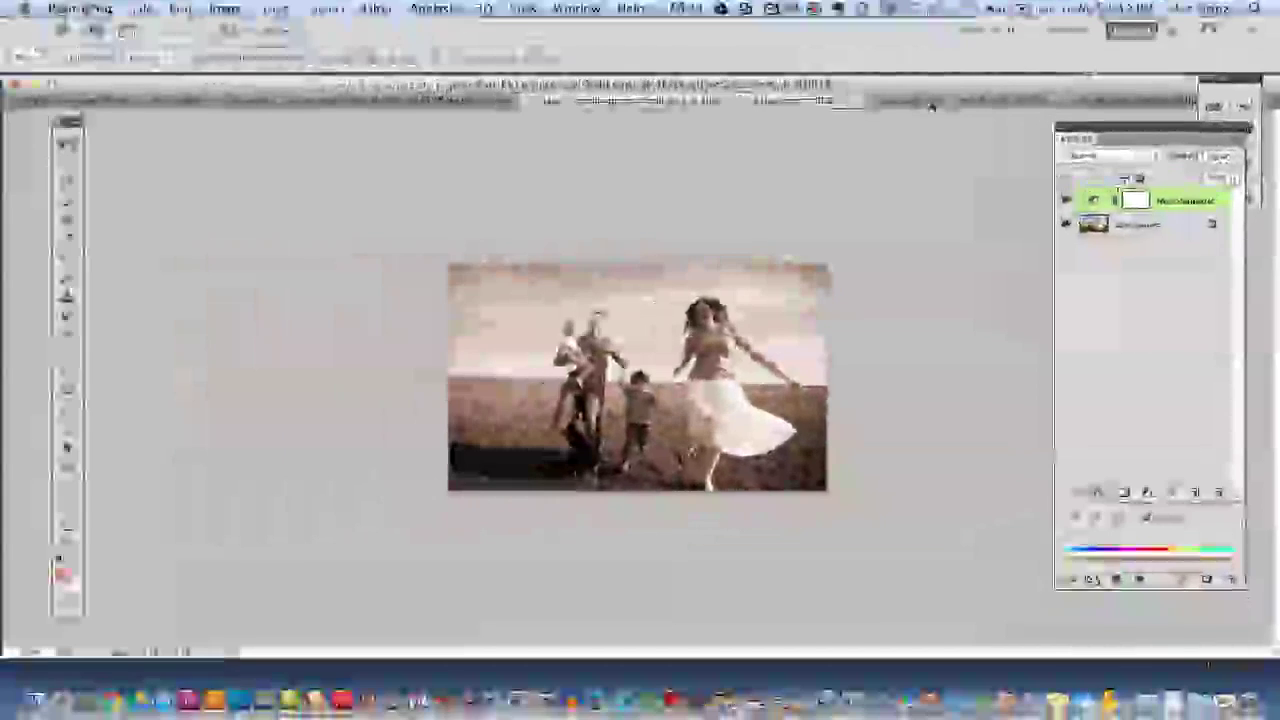
Step: Switch to the happy-family-slide photo and add a Levels adjustment layer
{"action": "left_click", "coordinate": [900, 27]}
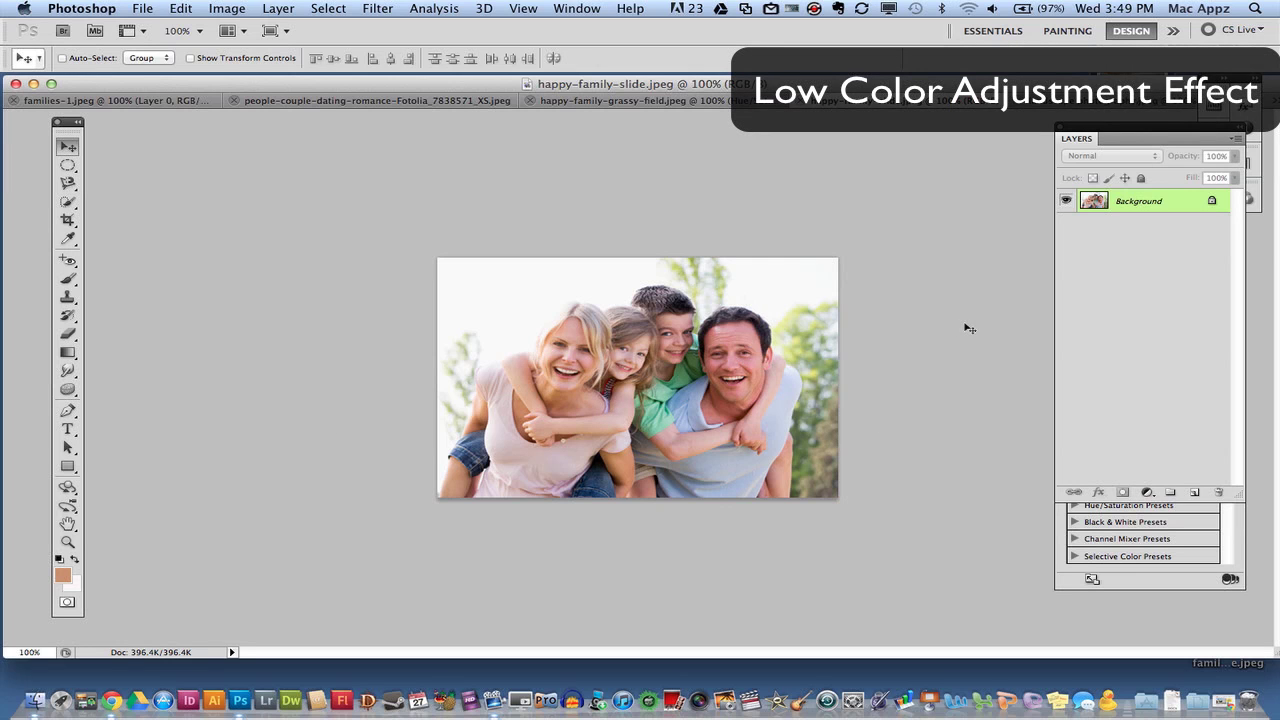
{"action": "left_click", "coordinate": [1148, 492]}
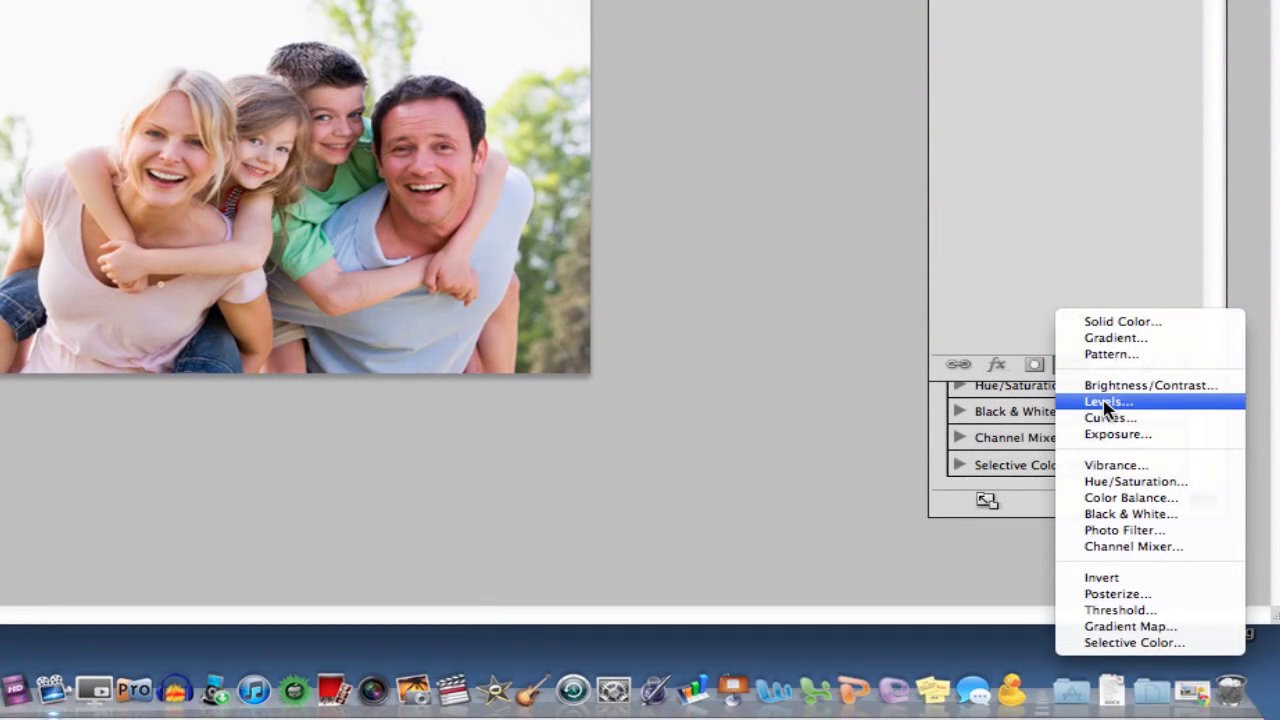
{"action": "left_click", "coordinate": [1105, 402]}
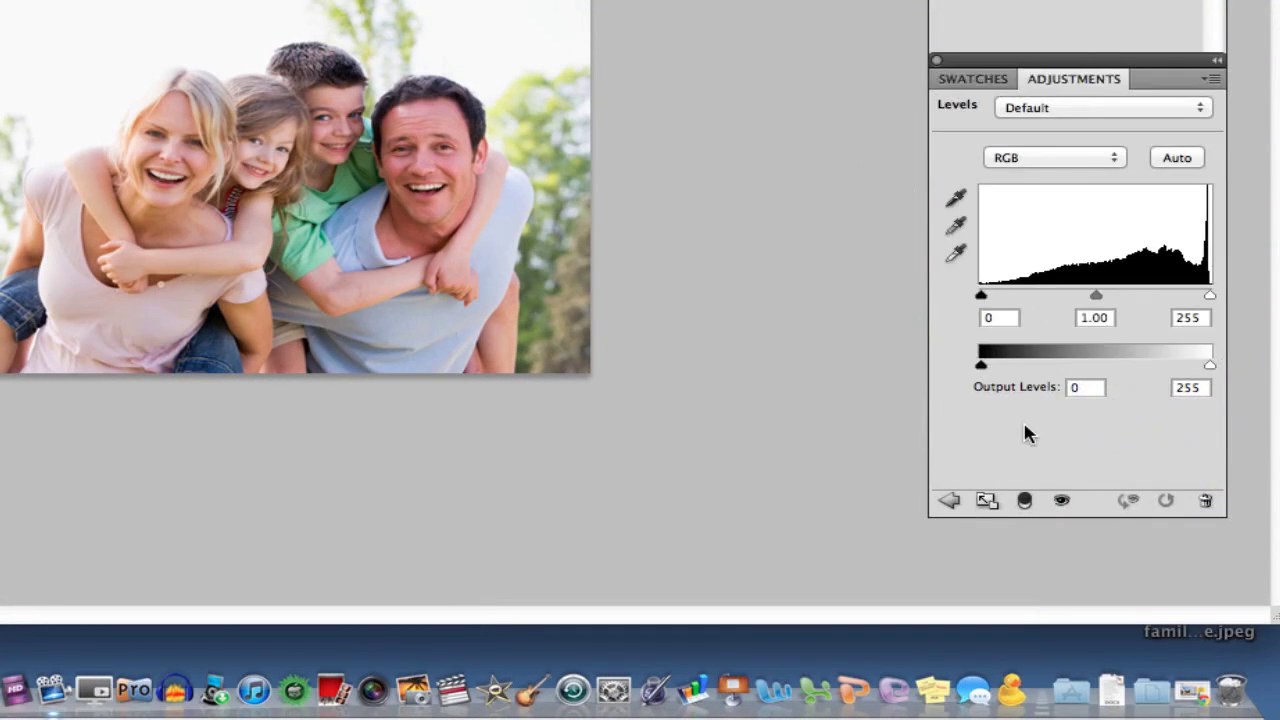
Step: Set the Levels black input to 82 and lower the white input to strengthen the family photo's contrast
{"action": "left_click_drag", "start_coordinate": [1043, 94], "coordinate": [677, 0]}
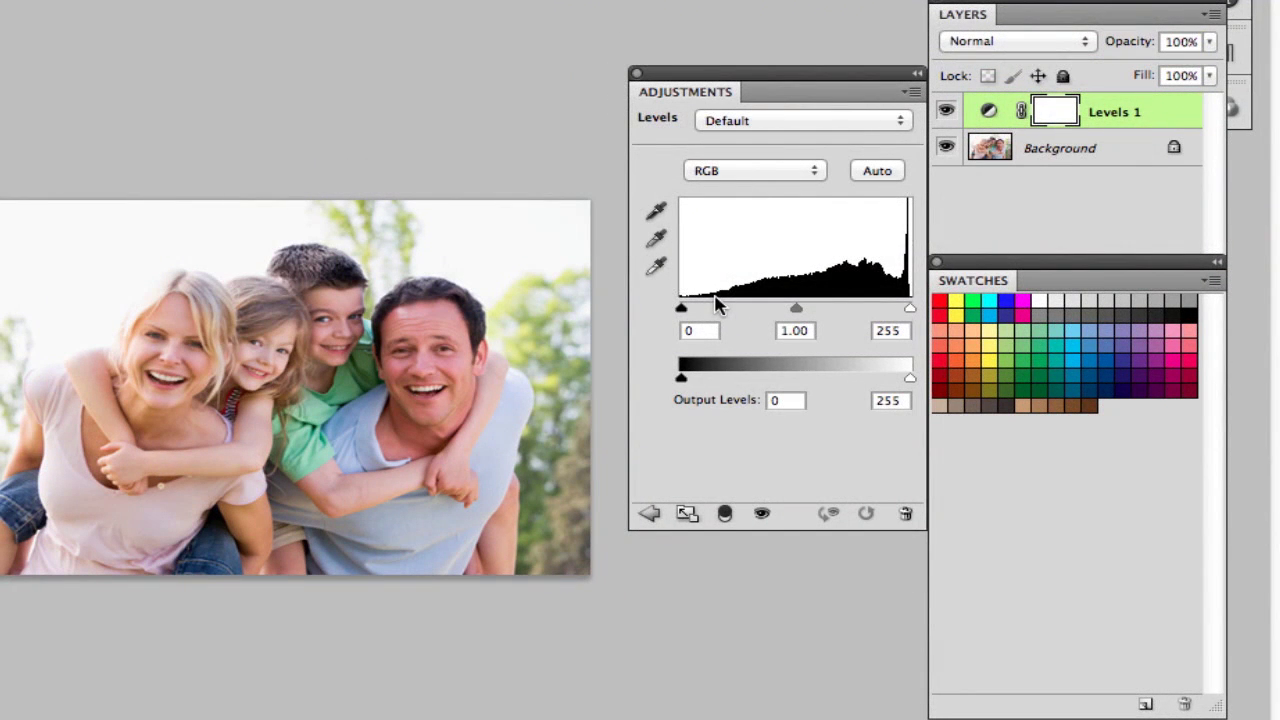
{"action": "left_click_drag", "start_coordinate": [681, 308], "coordinate": [755, 309]}
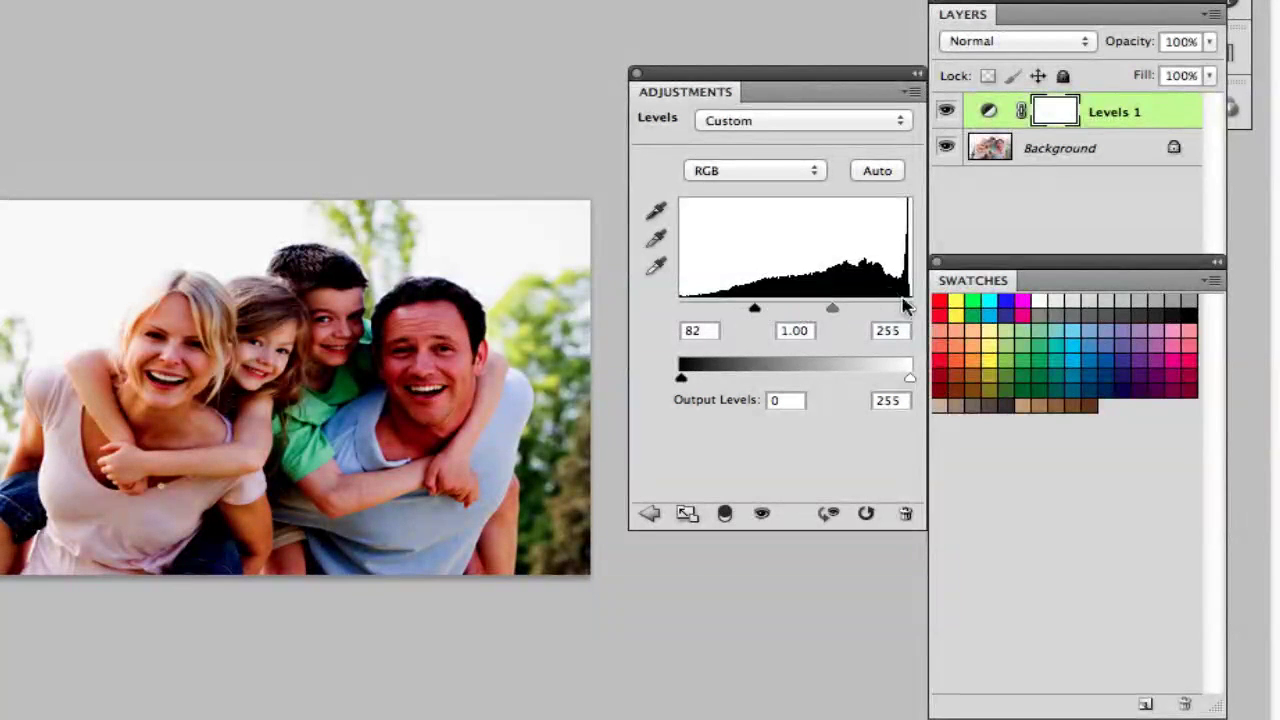
{"action": "left_click_drag", "start_coordinate": [909, 312], "coordinate": [848, 318]}
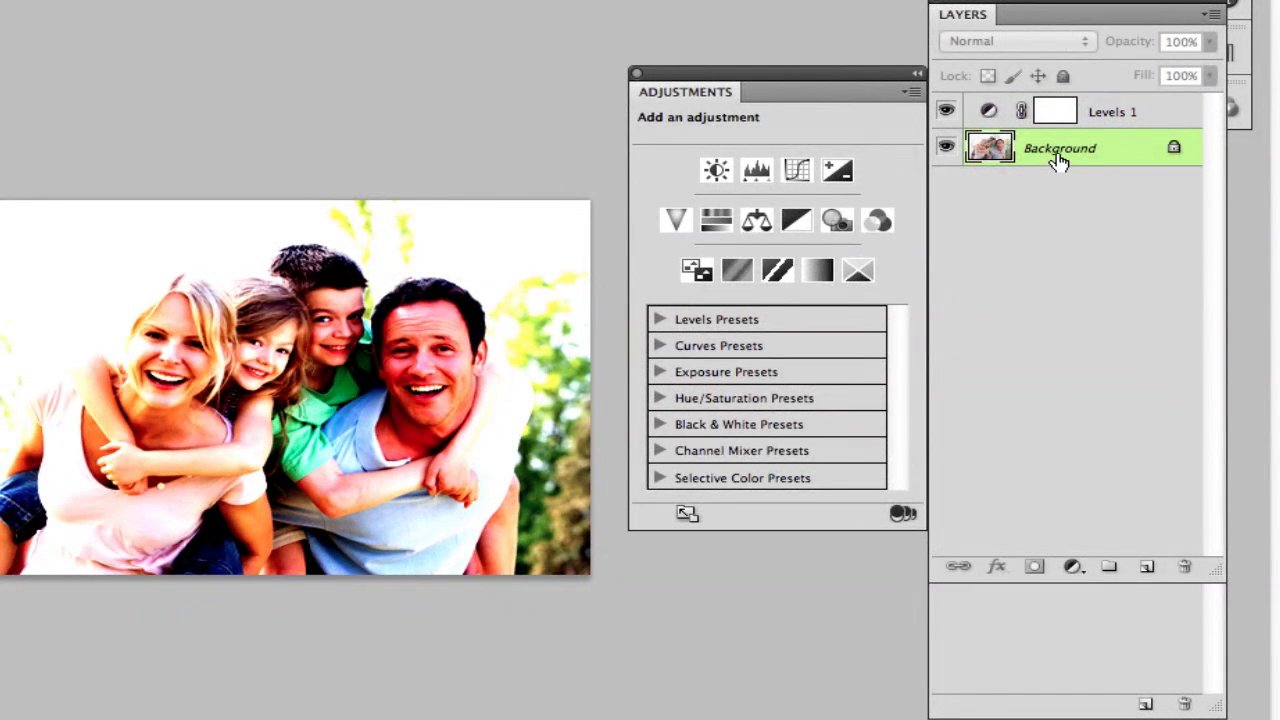
Step: Convert the family photo's Background to a smart object and apply a custom Lens Correction with a Vignette Amount of -100
{"action": "right_click", "coordinate": [1058, 160]}
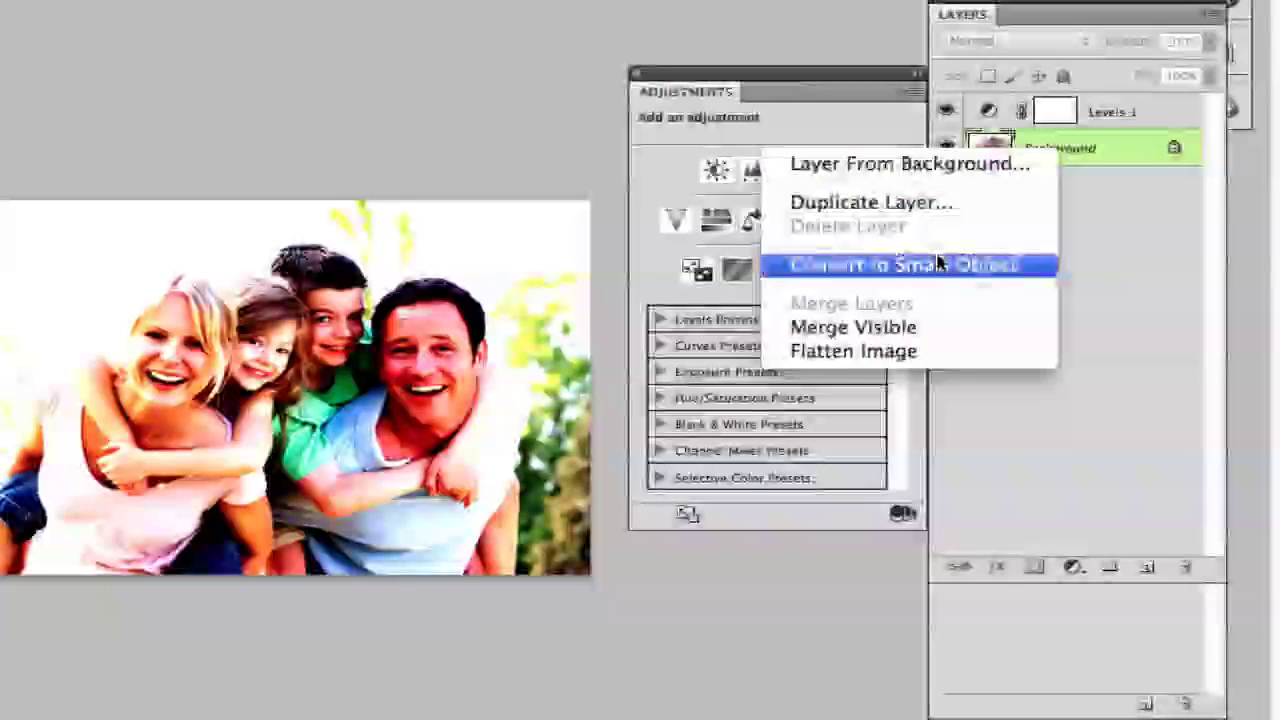
{"action": "left_click", "coordinate": [942, 264]}
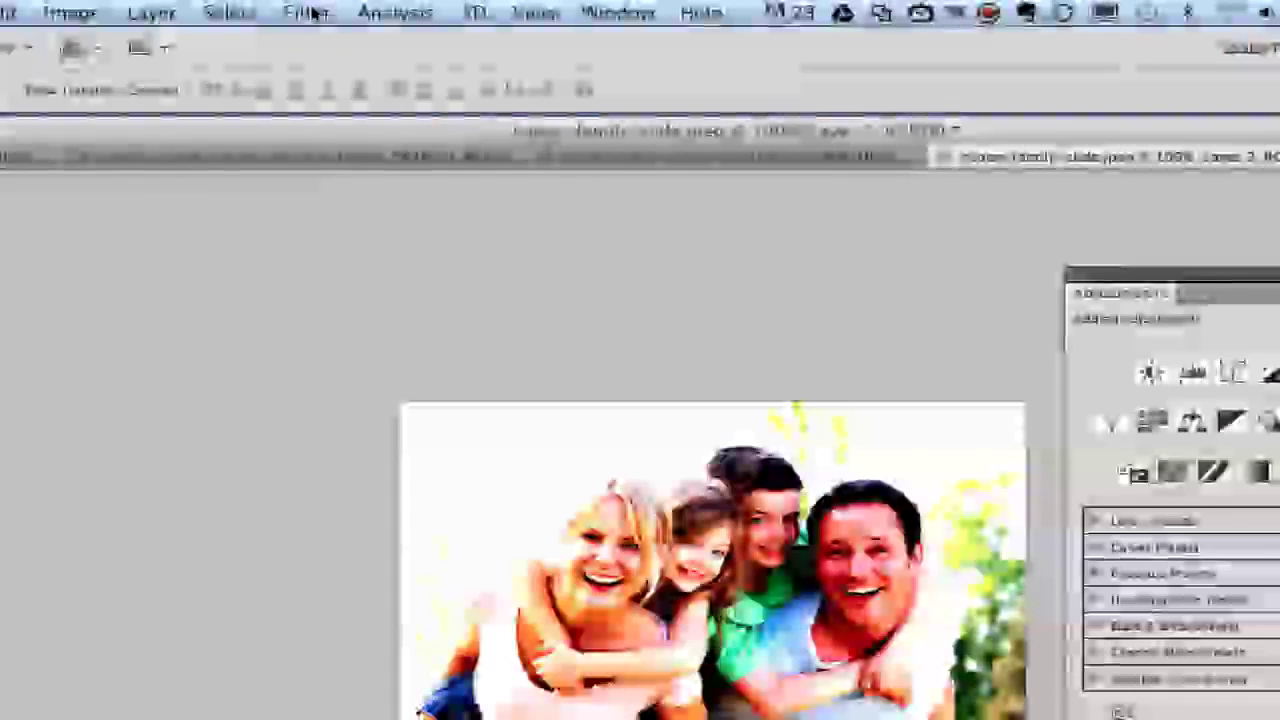
{"action": "left_click", "coordinate": [307, 13]}
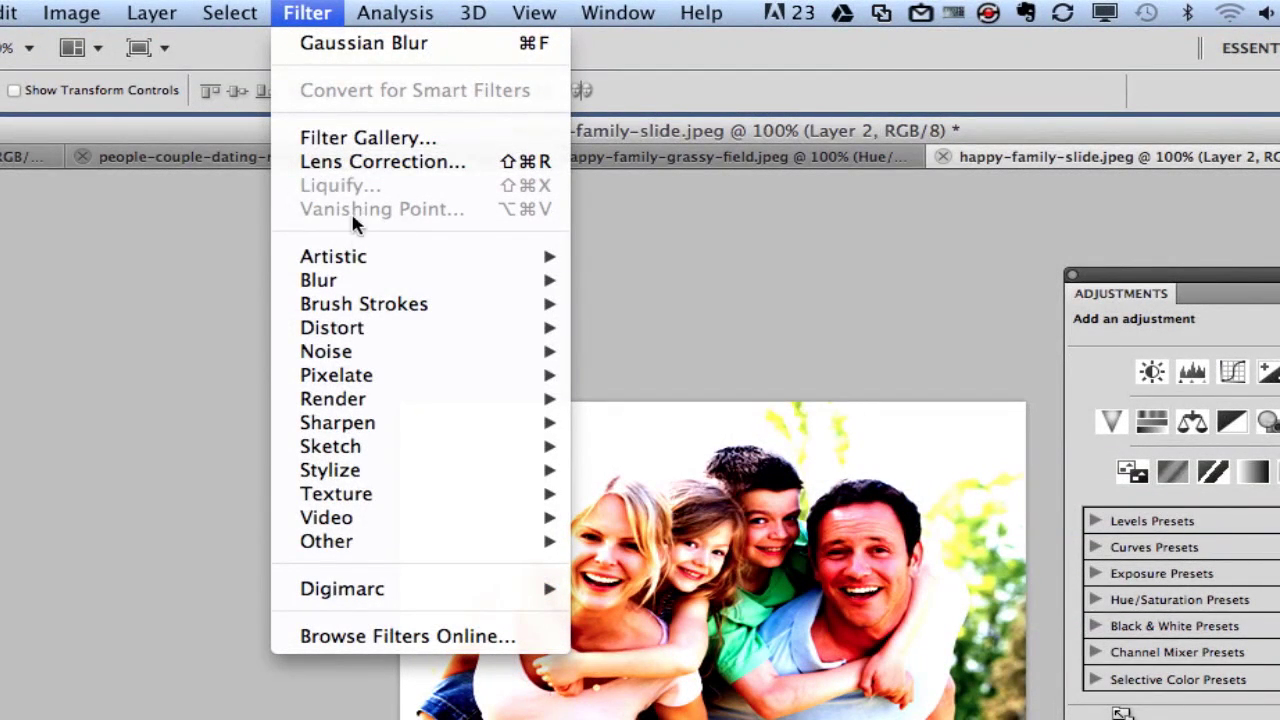
{"action": "left_click", "coordinate": [358, 163]}
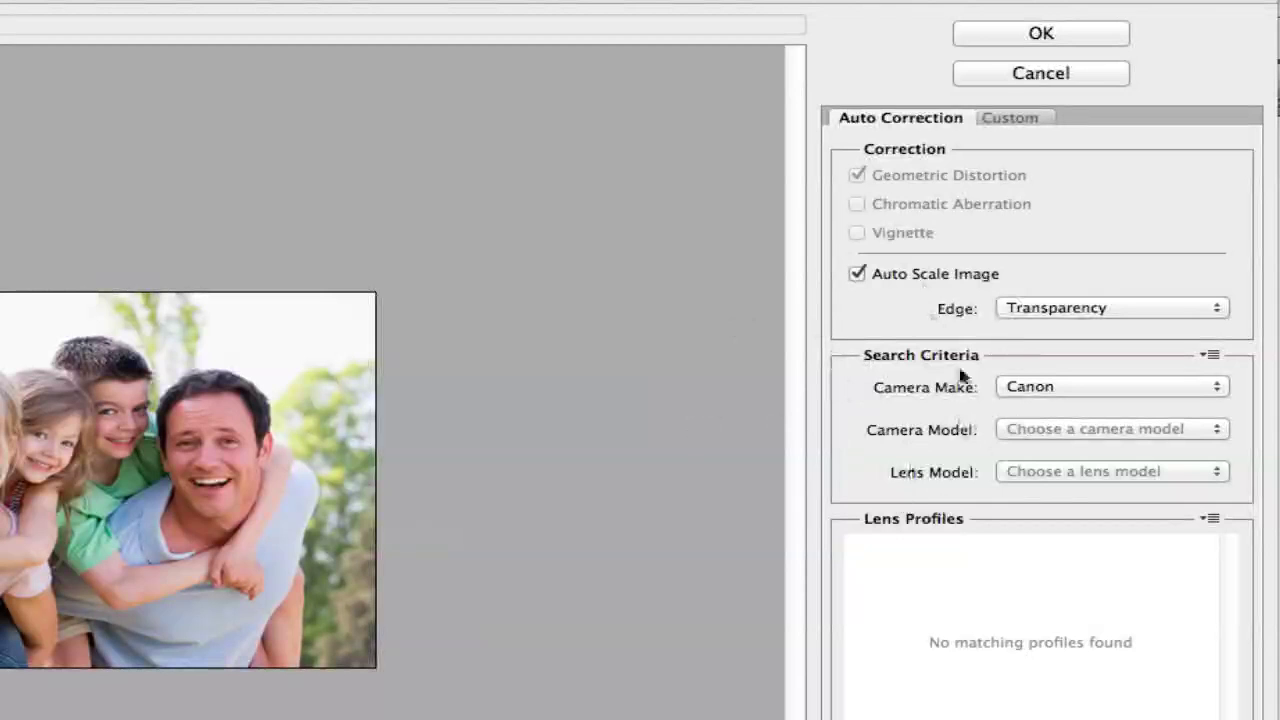
{"action": "left_click", "coordinate": [1012, 118]}
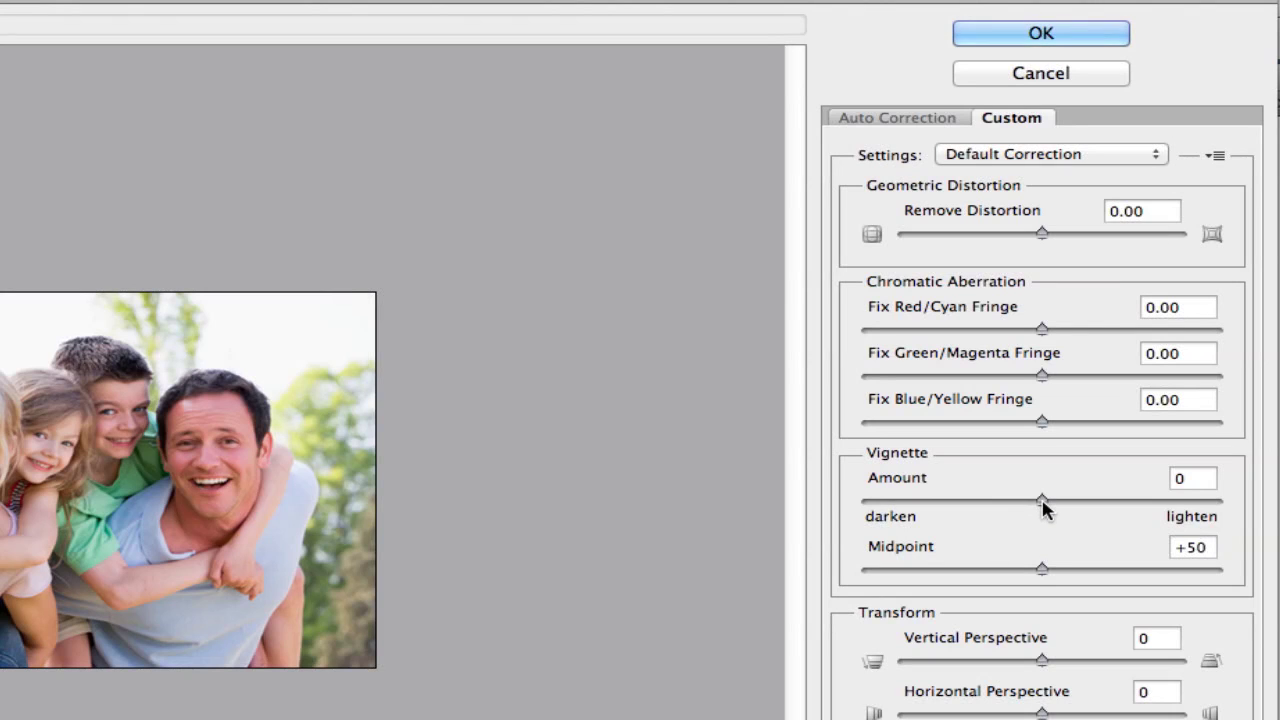
{"action": "left_click_drag", "start_coordinate": [1043, 503], "coordinate": [1003, 503]}
{"action": "left_click_drag", "start_coordinate": [884, 521], "coordinate": [866, 517]}
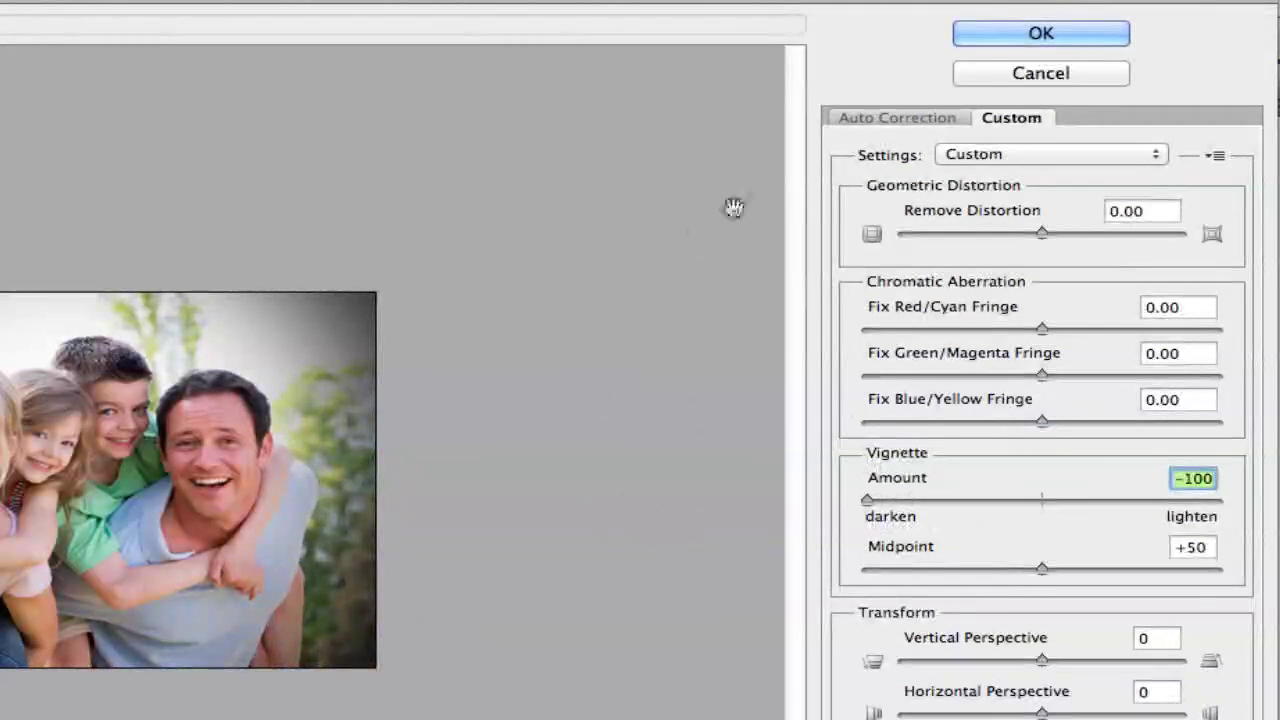
{"action": "left_click", "coordinate": [956, 34]}
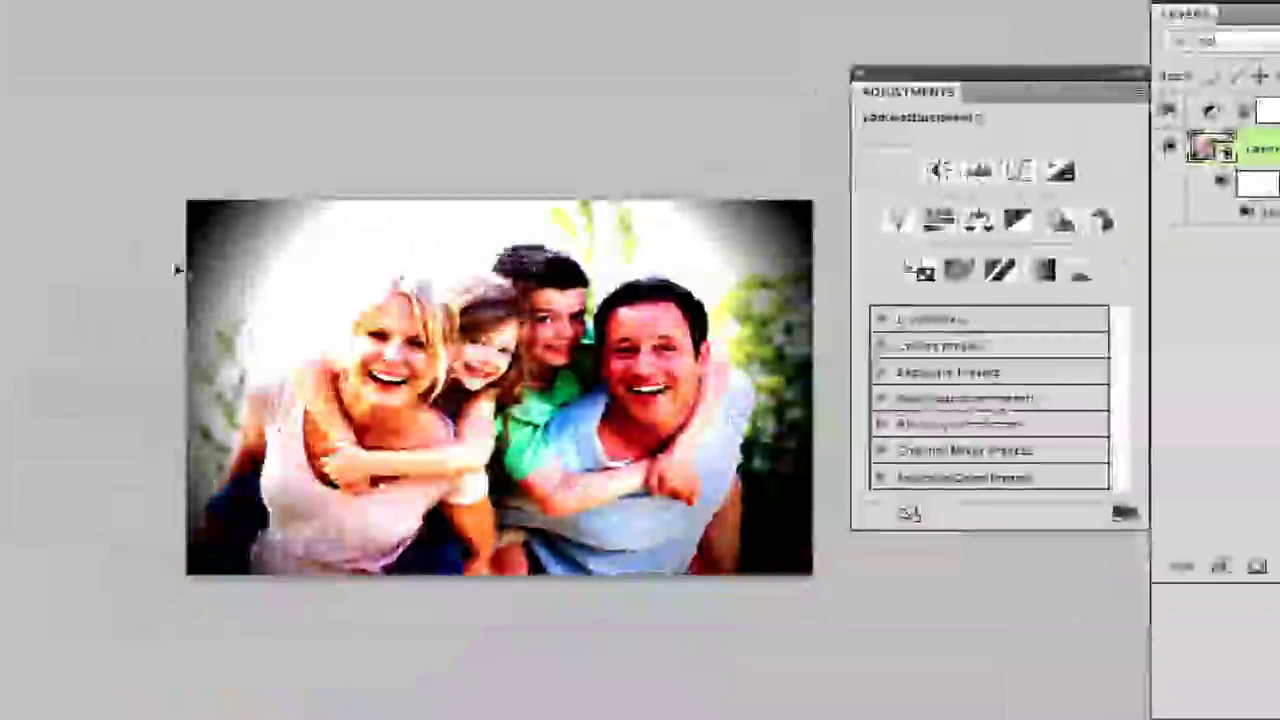